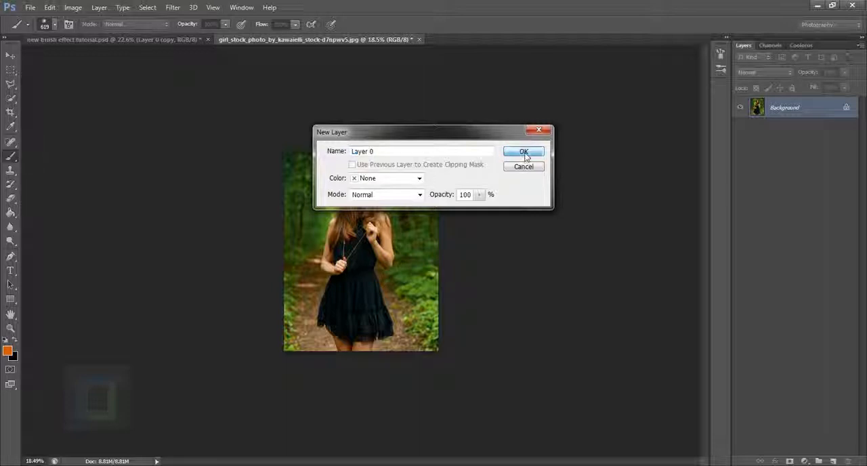
Widen the canvas with the Crop tool, adding a broad transparent area on both sides of the photo.
{"action": "scroll", "coordinate": [434, 289], "scroll_direction": "up", "scroll_amount": 3}
{"action": "scroll", "coordinate": [433, 290], "scroll_direction": "down", "scroll_amount": 2}
{"action": "scroll", "coordinate": [430, 289], "scroll_direction": "up", "scroll_amount": 2}
{"action": "scroll", "coordinate": [431, 288], "scroll_direction": "down", "scroll_amount": 1}
{"action": "scroll", "coordinate": [429, 288], "scroll_direction": "down", "scroll_amount": 1}
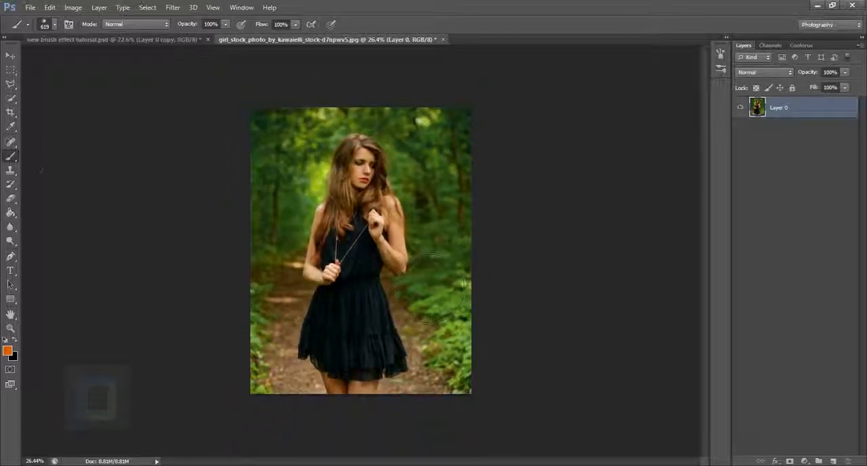
{"action": "left_click", "coordinate": [11, 112]}
{"action": "left_click", "coordinate": [40, 110]}
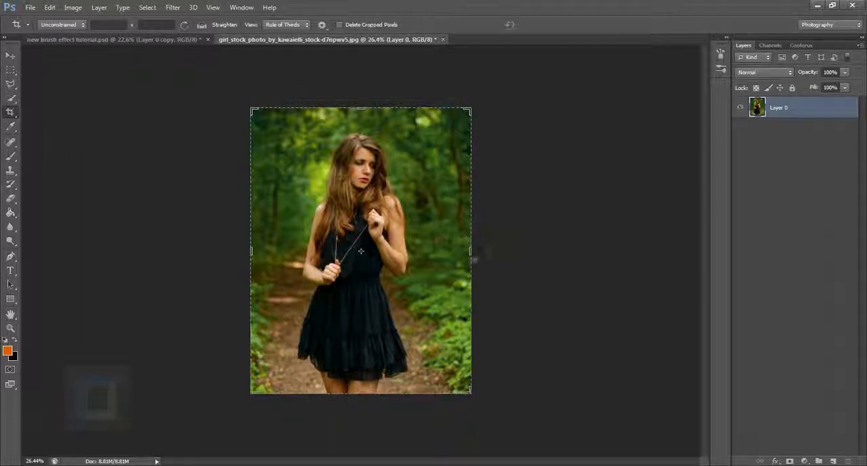
{"action": "left_click_drag", "start_coordinate": [472, 249], "coordinate": [555, 251]}
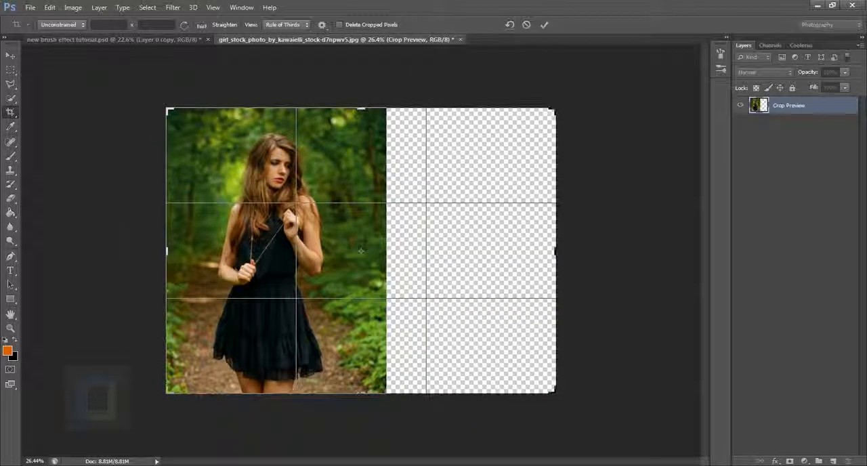
{"action": "left_click_drag", "start_coordinate": [175, 255], "coordinate": [81, 236]}
{"action": "key", "text": "Return"}
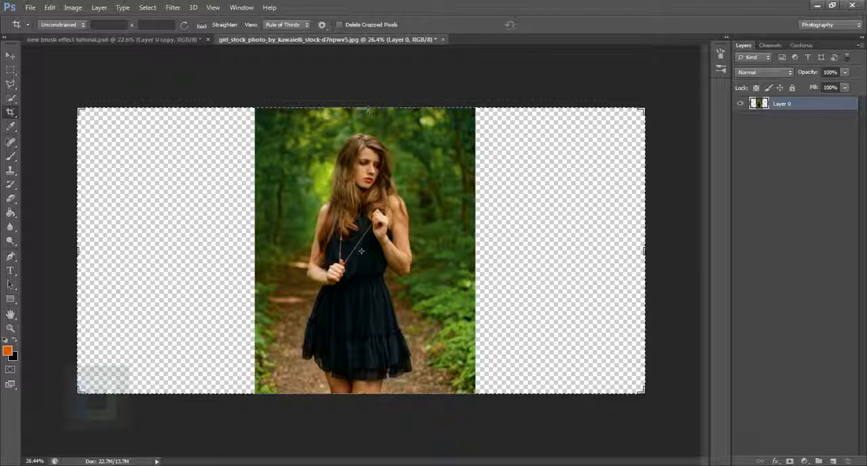
Extend the canvas slightly above and below the photo with the Crop tool.
{"action": "left_click_drag", "start_coordinate": [365, 109], "coordinate": [368, 100]}
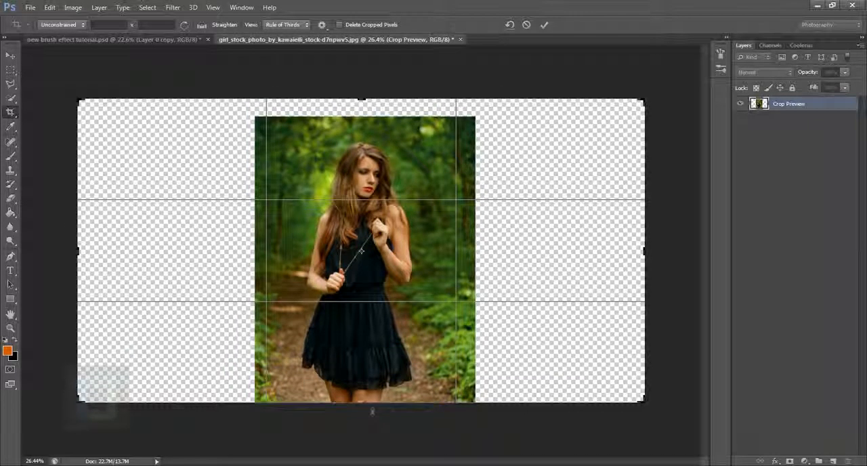
{"action": "left_click_drag", "start_coordinate": [362, 402], "coordinate": [362, 409]}
{"action": "key", "text": "Return"}
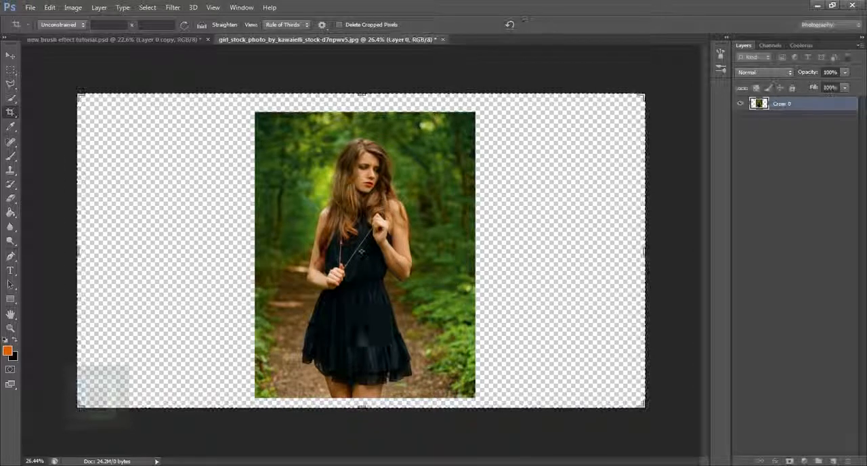
Create a new empty layer and place it beneath the photo layer.
{"action": "left_click", "coordinate": [10, 54]}
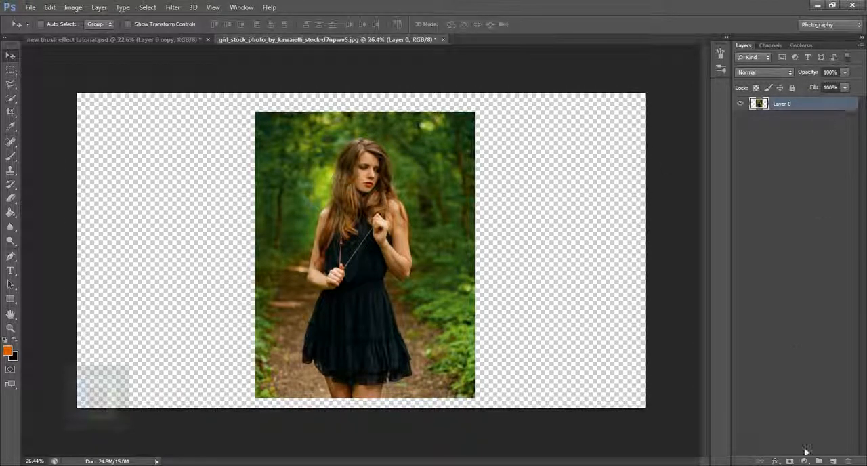
{"action": "left_click", "coordinate": [834, 462]}
{"action": "left_click_drag", "start_coordinate": [794, 105], "coordinate": [782, 117]}
Rename the photo layer "model".
{"action": "double_click", "coordinate": [783, 103]}
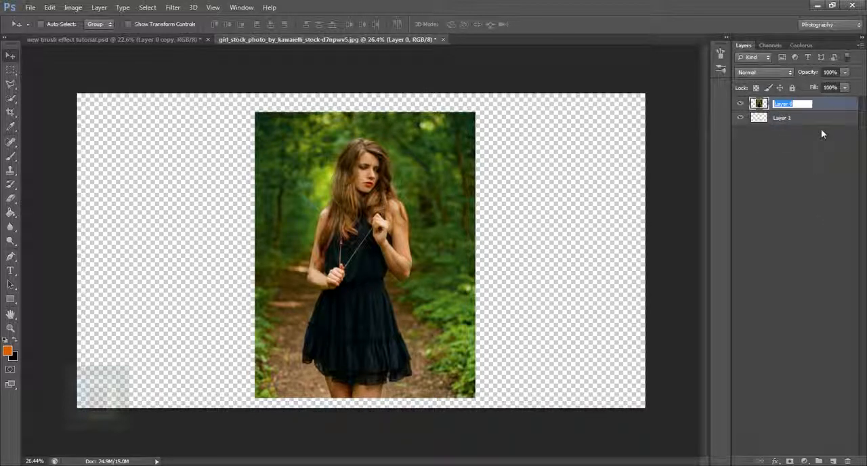
{"action": "type", "text": "mode"}
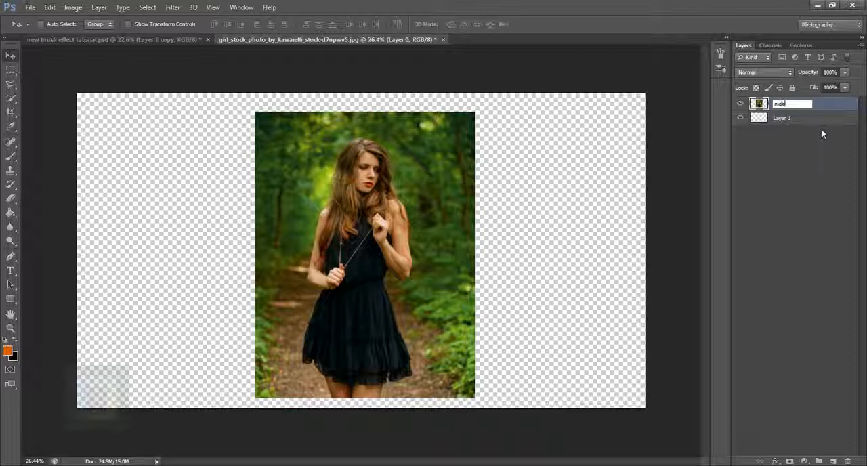
{"action": "key", "text": "BackSpace"}
{"action": "key", "text": "BackSpace"}
{"action": "key", "text": "BackSpace"}
{"action": "key", "text": "BackSpace"}
{"action": "type", "text": "model"}
{"action": "key", "text": "Return"}
Fill the empty bottom layer with white (ffffff) using the Paint Bucket.
{"action": "left_click", "coordinate": [825, 125]}
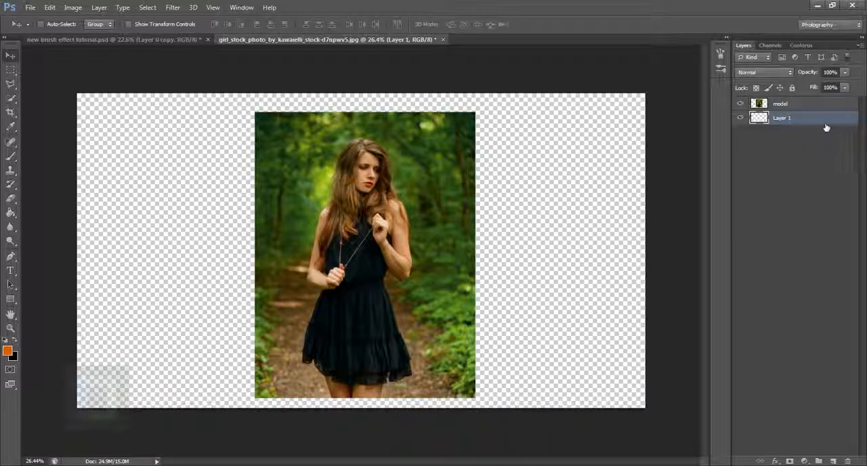
{"action": "left_click", "coordinate": [7, 350]}
{"action": "left_click_drag", "start_coordinate": [601, 273], "coordinate": [573, 175]}
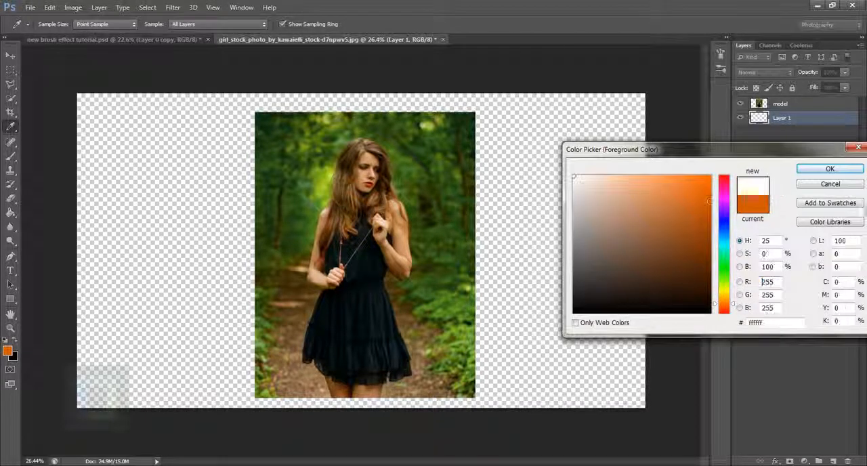
{"action": "left_click", "coordinate": [819, 171]}
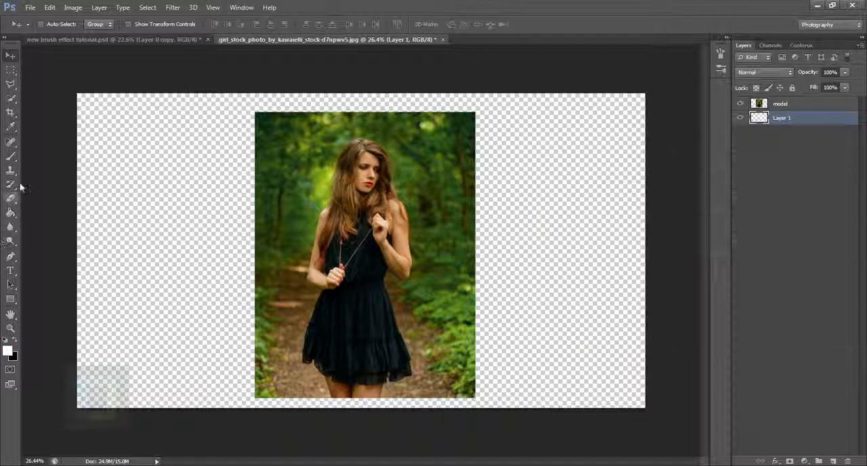
{"action": "left_click", "coordinate": [11, 212]}
{"action": "left_click", "coordinate": [188, 235]}
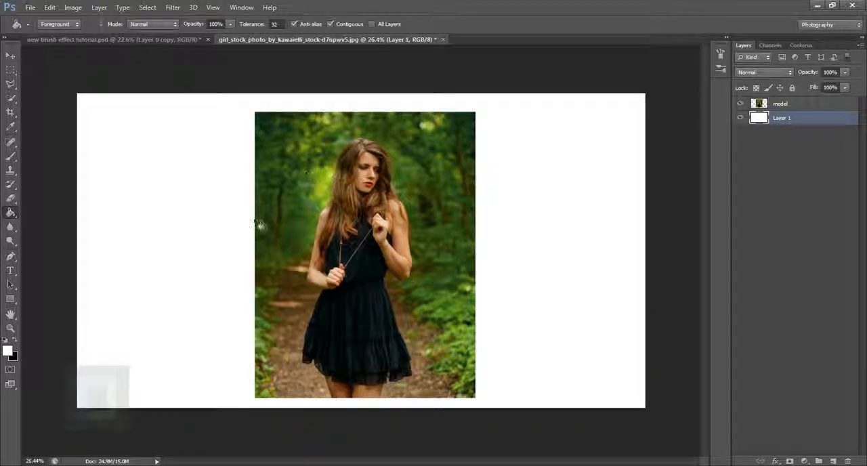
Scale the photo on the model layer down slightly around its centre with Free Transform.
{"action": "left_click", "coordinate": [779, 104]}
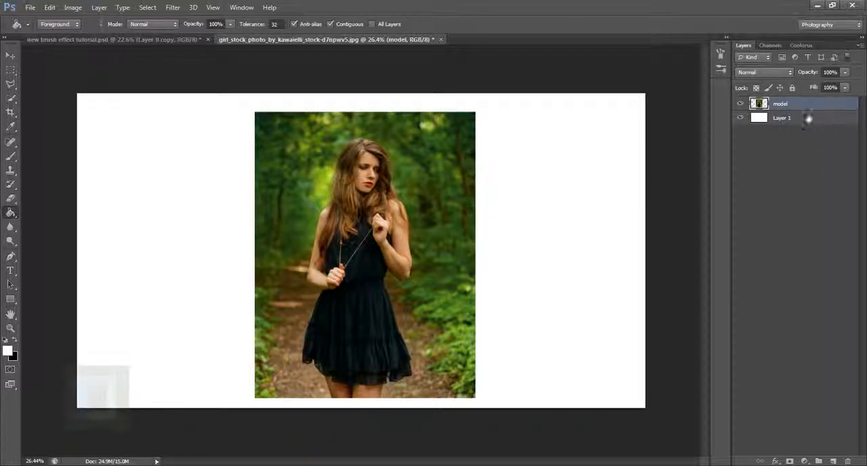
{"action": "key", "text": "ctrl+t"}
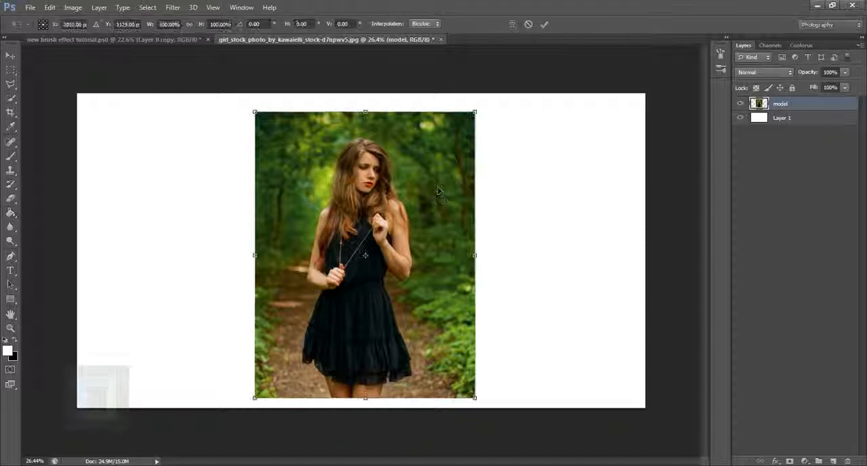
{"action": "left_click_drag", "start_coordinate": [475, 112], "coordinate": [480, 131]}
{"action": "key", "text": "Return"}
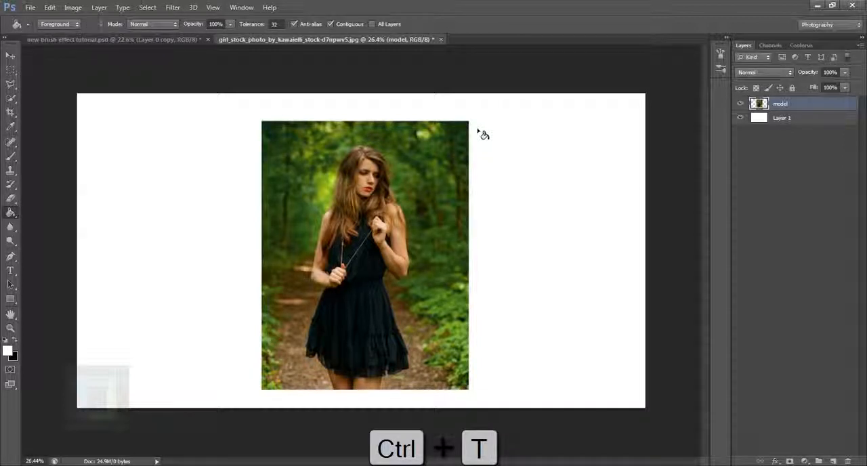
Centre the model photo vertically and horizontally on the whole canvas, leaving no active selection.
{"action": "left_click", "coordinate": [11, 57]}
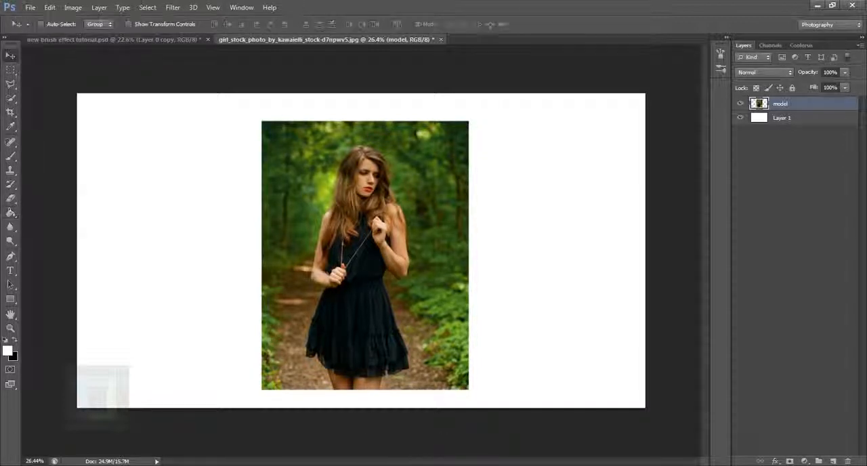
{"action": "left_click_drag", "start_coordinate": [390, 287], "coordinate": [385, 275]}
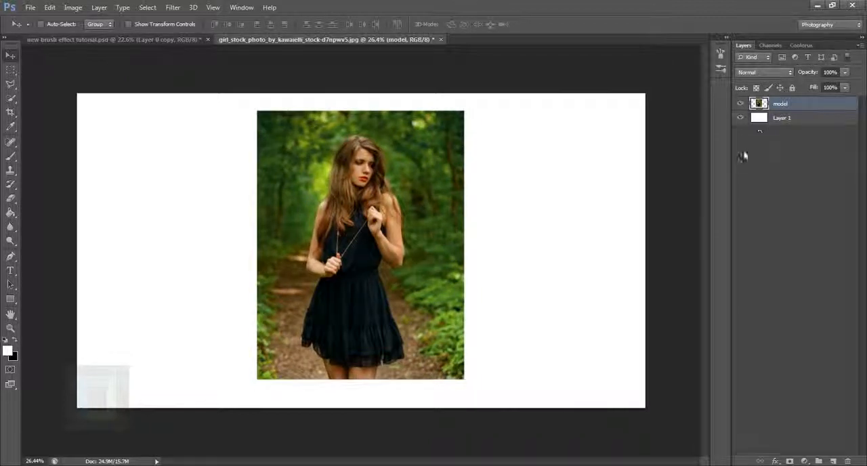
{"action": "left_click", "coordinate": [762, 124], "text": "ctrl"}
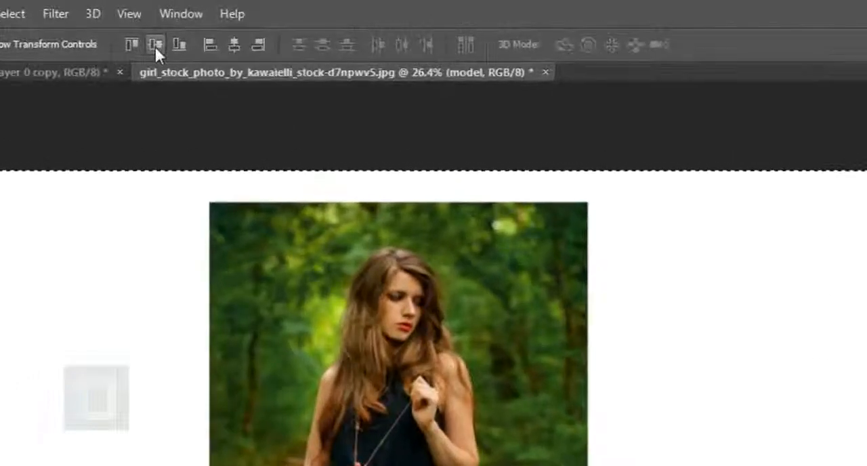
{"action": "left_click", "coordinate": [181, 38]}
{"action": "left_click", "coordinate": [233, 42]}
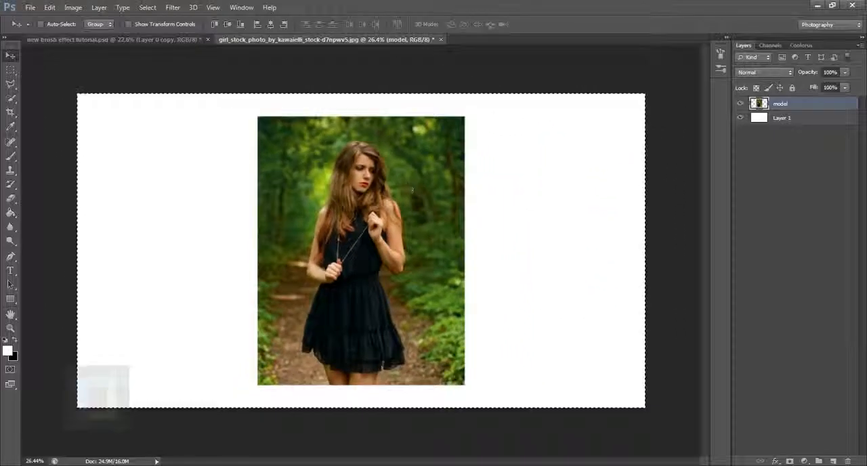
{"action": "key", "text": "ctrl+a"}
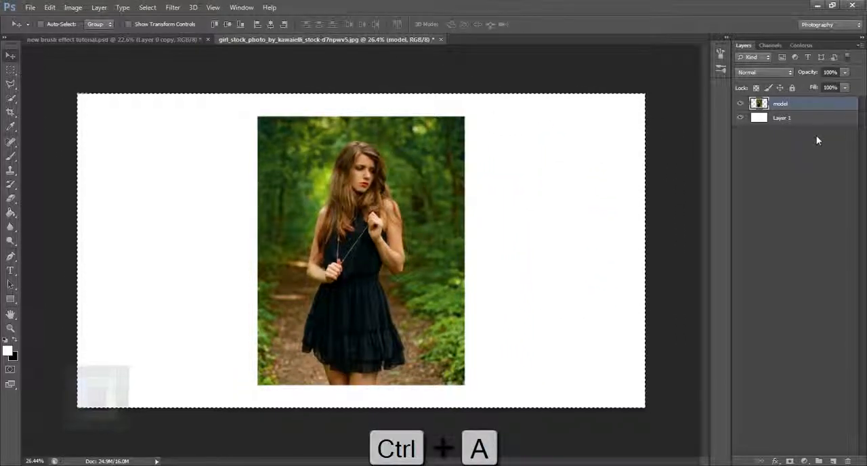
{"action": "key", "text": "ctrl+d"}
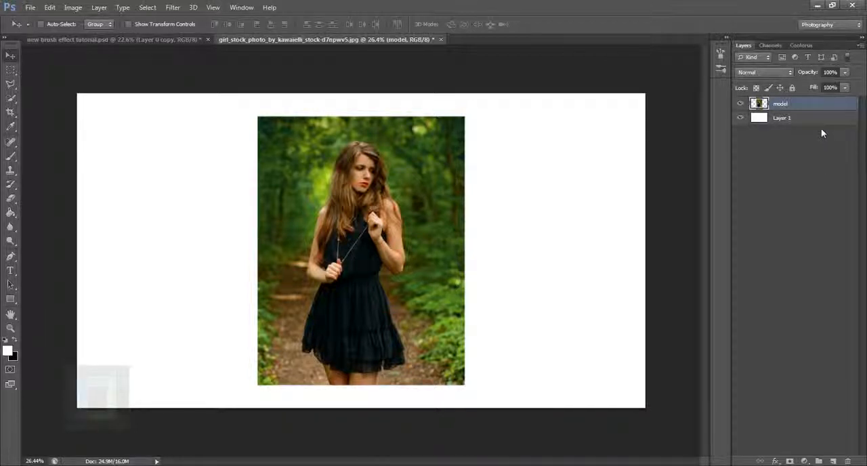
{"action": "key", "text": "ctrl+d"}
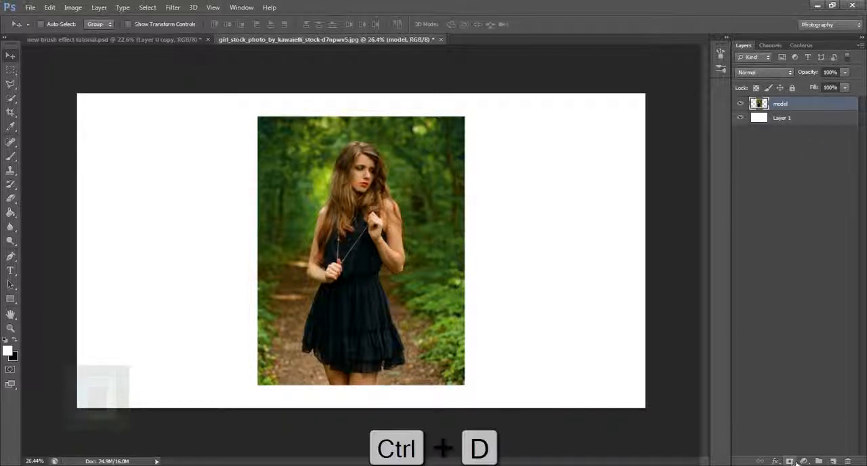
Add a layer mask to the model layer and fill it with black to hide the photo.
{"action": "left_click", "coordinate": [790, 461]}
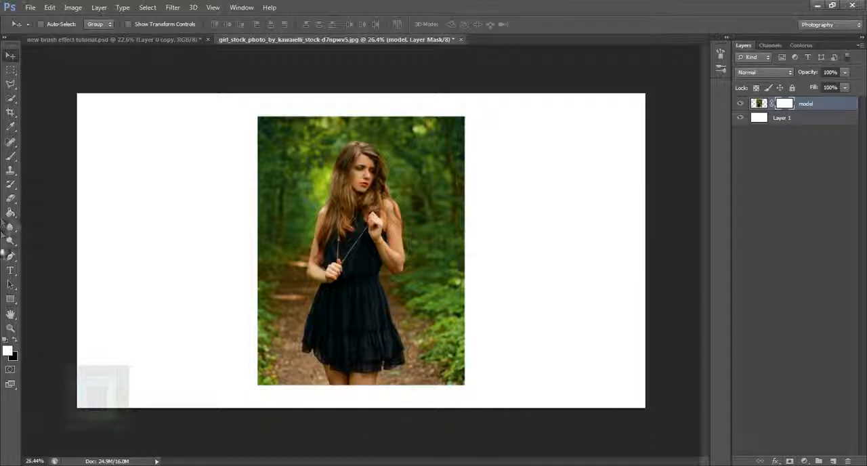
{"action": "left_click_drag", "start_coordinate": [13, 216], "coordinate": [36, 211]}
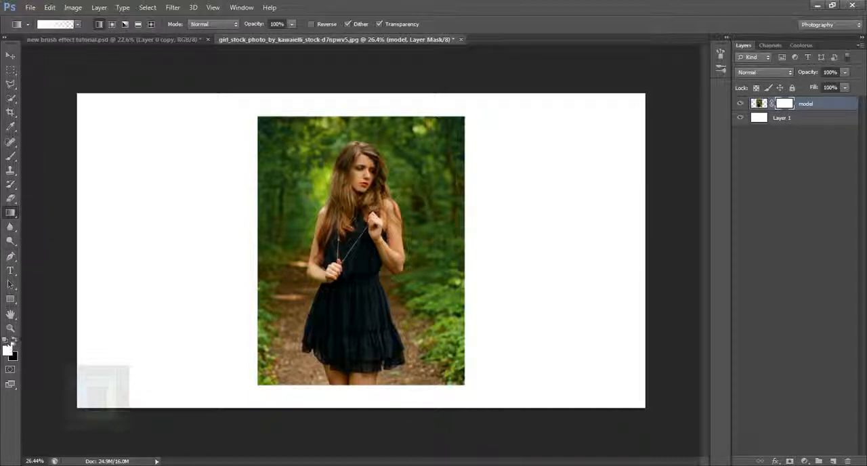
{"action": "left_click", "coordinate": [14, 341]}
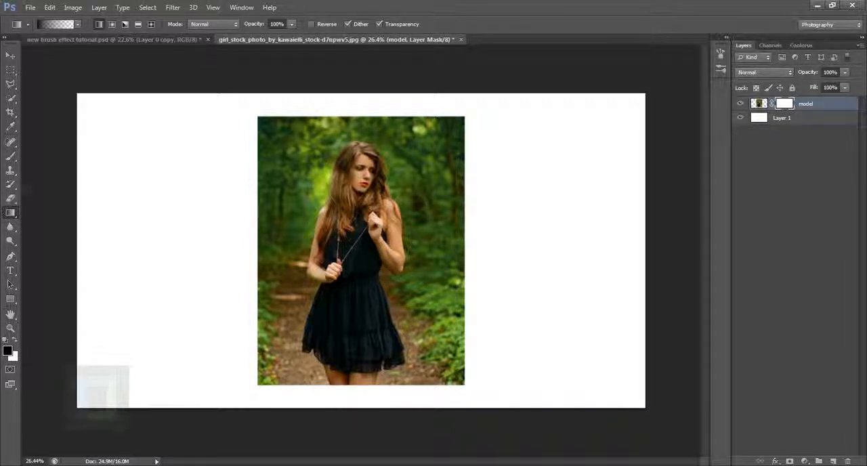
{"action": "left_click_drag", "start_coordinate": [10, 214], "coordinate": [59, 224]}
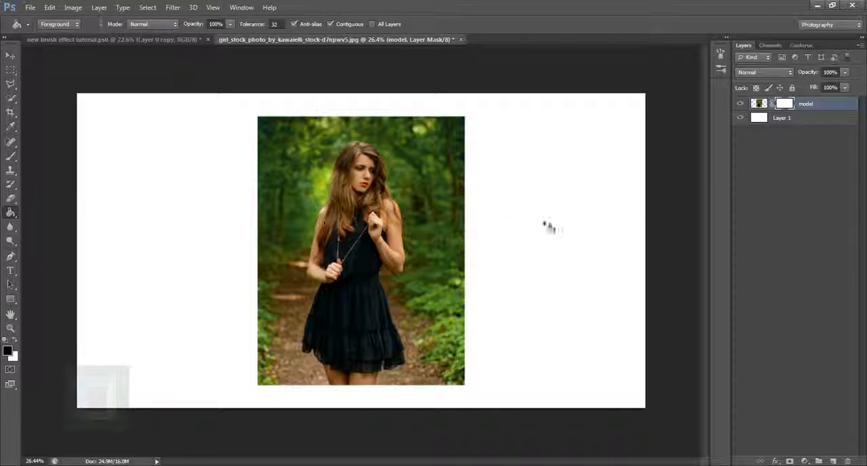
{"action": "left_click", "coordinate": [371, 217]}
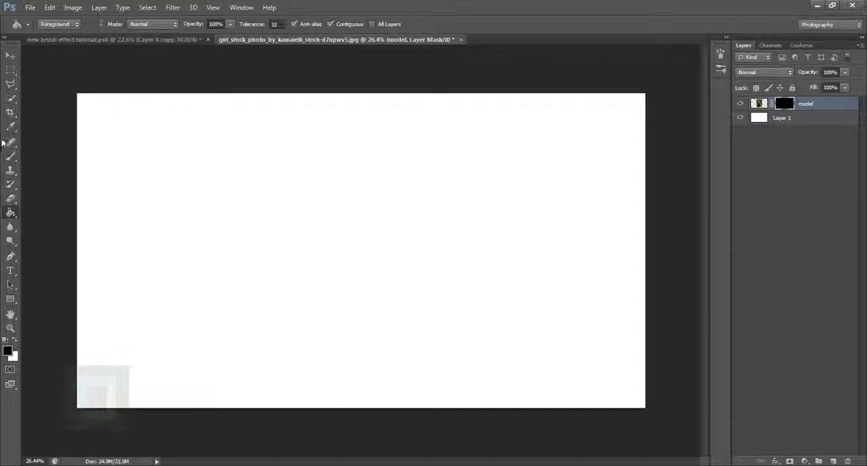
Load the Paint.abr brush set from the paint brush file folder into the Brush tool's presets.
{"action": "left_click", "coordinate": [10, 155]}
{"action": "left_click", "coordinate": [53, 25]}
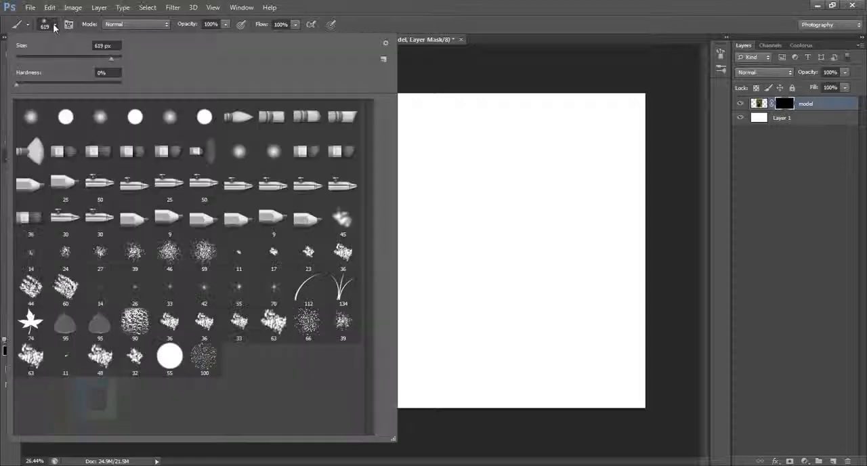
{"action": "left_click", "coordinate": [386, 45]}
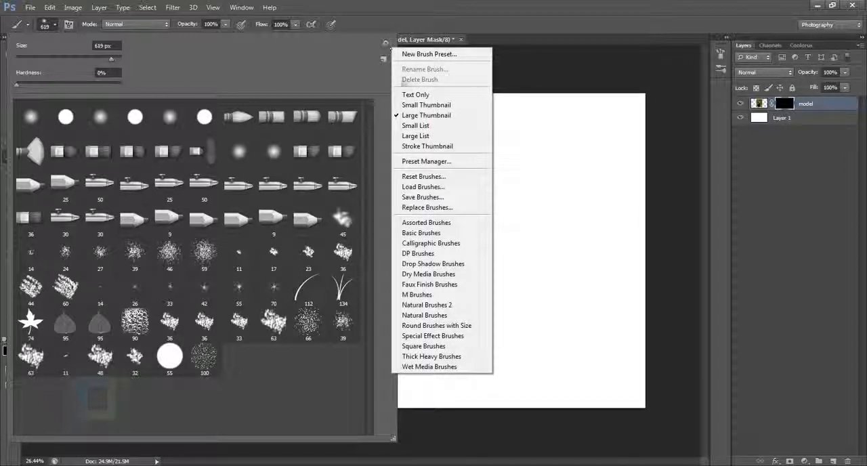
{"action": "left_click", "coordinate": [430, 187]}
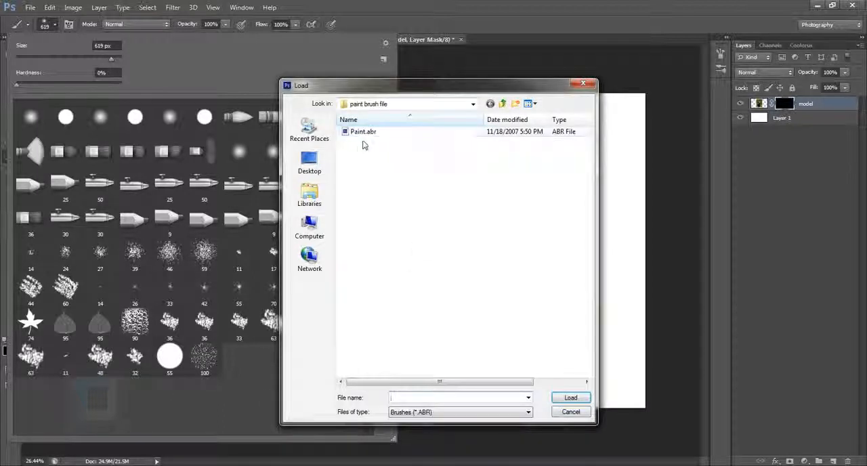
{"action": "left_click", "coordinate": [369, 132]}
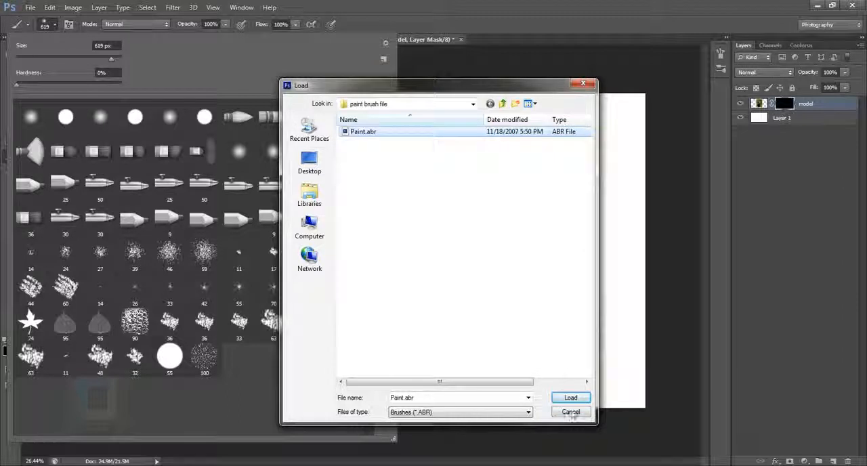
{"action": "left_click", "coordinate": [569, 397]}
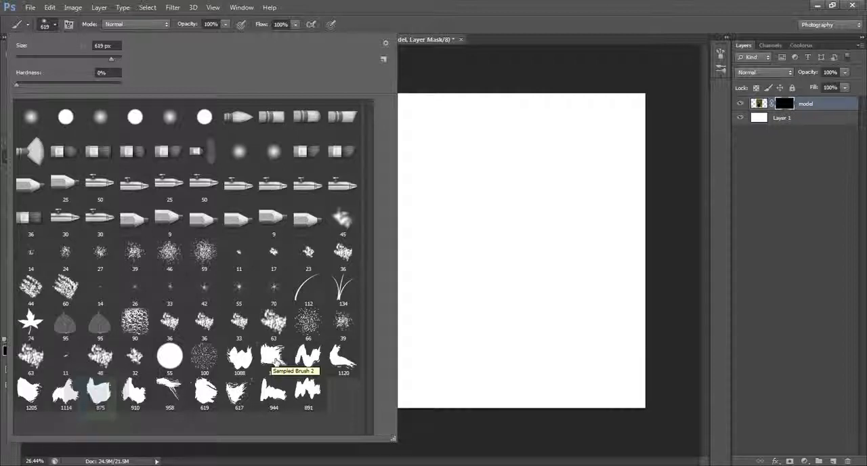
Choose the Sampled Brush 2 tip at 1300 px for painting on the model layer's mask.
{"action": "left_click", "coordinate": [275, 361]}
{"action": "left_click", "coordinate": [789, 107]}
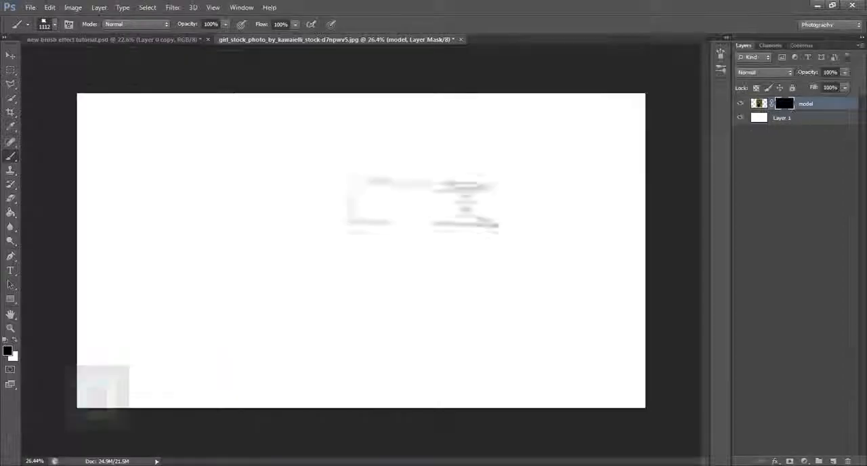
{"action": "key", "text": "bracketright"}
{"action": "key", "text": "bracketright"}
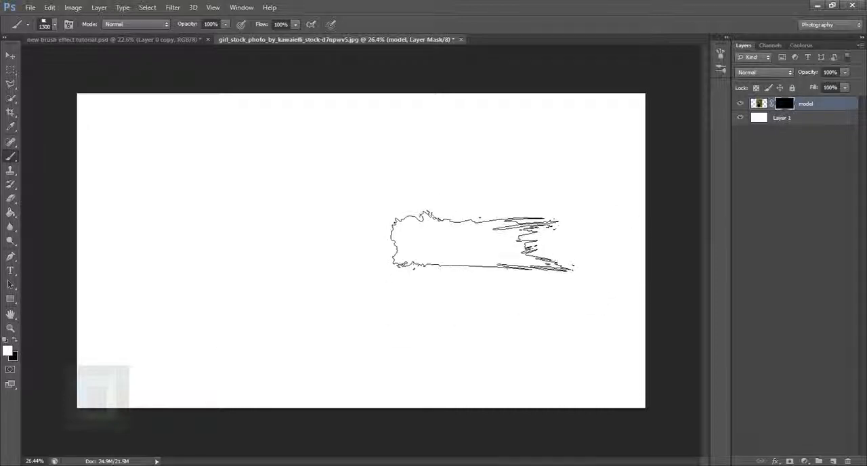
Reveal the area around the model's lips and neck with a single 1100 px white brush stamp on the layer mask.
{"action": "left_click", "coordinate": [380, 204]}
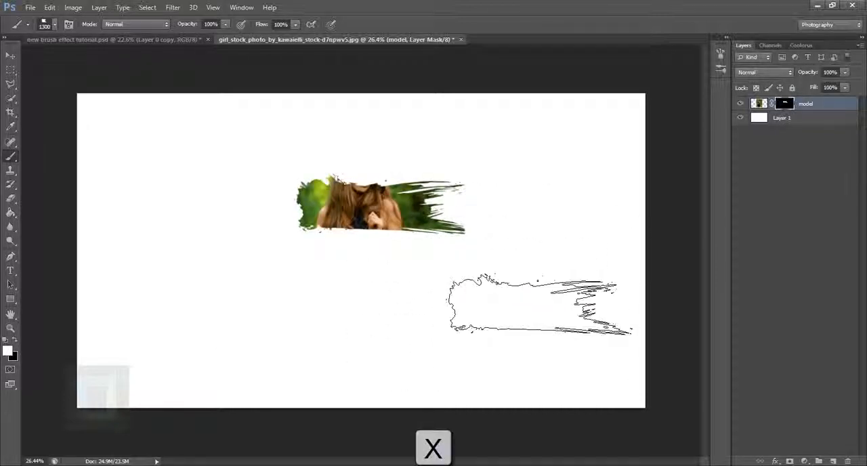
{"action": "key", "text": "ctrl+z"}
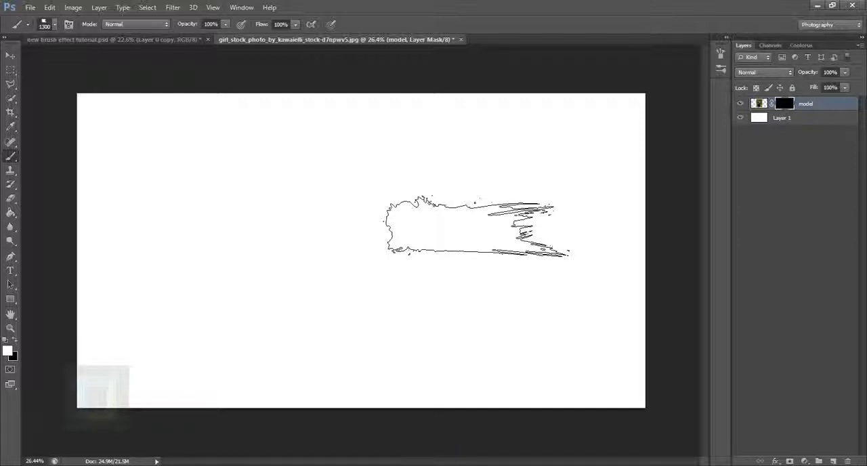
{"action": "key", "text": "bracketleft"}
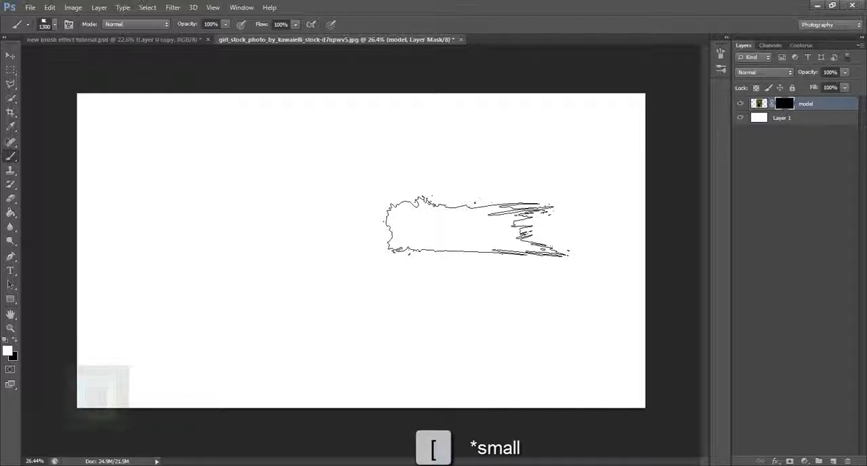
{"action": "key", "text": "bracketleft"}
{"action": "key", "text": "bracketleft"}
{"action": "left_click", "coordinate": [370, 196]}
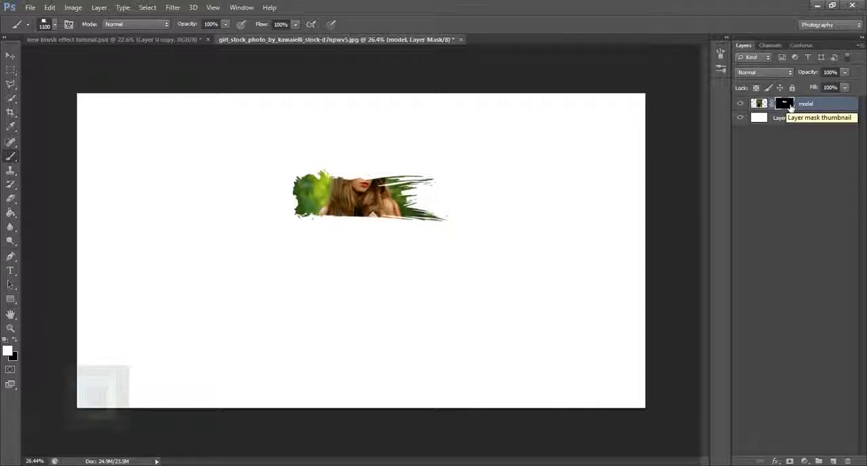
Lower the model layer mask's density to about 90% so the hidden photo shows faintly as a painting guide.
{"action": "double_click", "coordinate": [786, 104]}
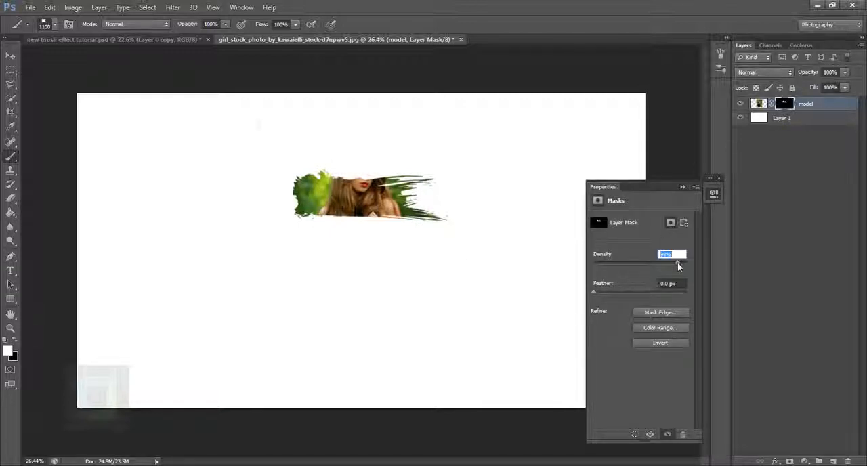
{"action": "left_click", "coordinate": [682, 187]}
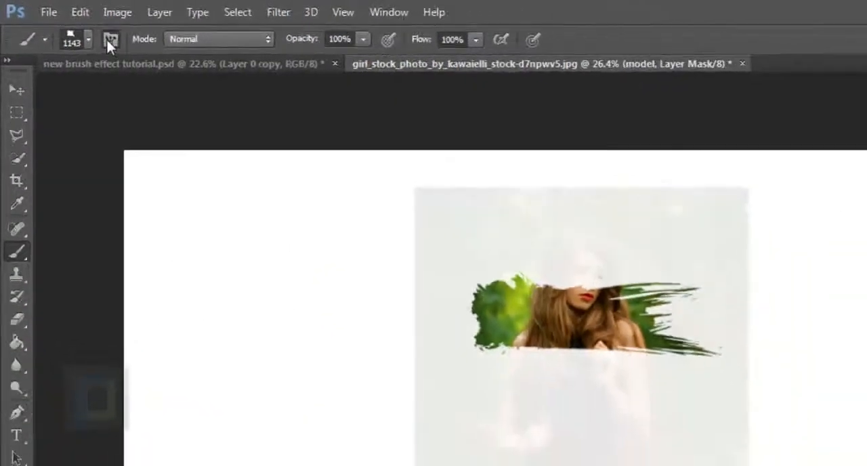
Pick the sampled brush tip labelled 619 and make the model layer's mask the painting target.
{"action": "left_click", "coordinate": [110, 40]}
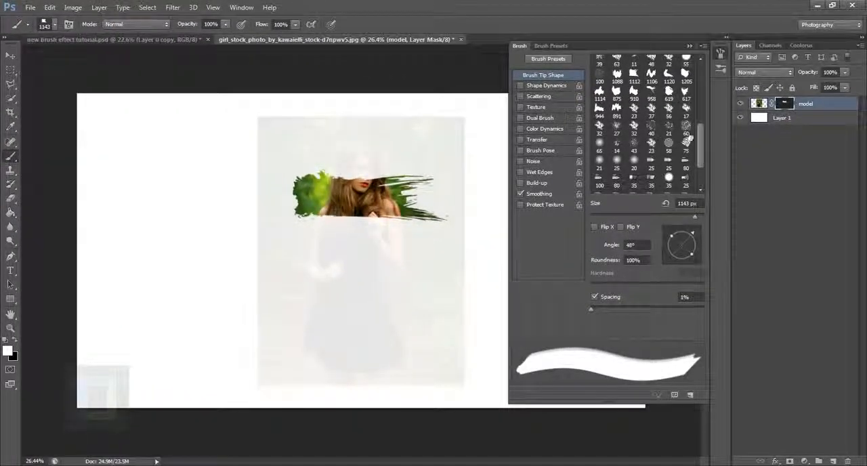
{"action": "left_click_drag", "start_coordinate": [707, 140], "coordinate": [714, 96]}
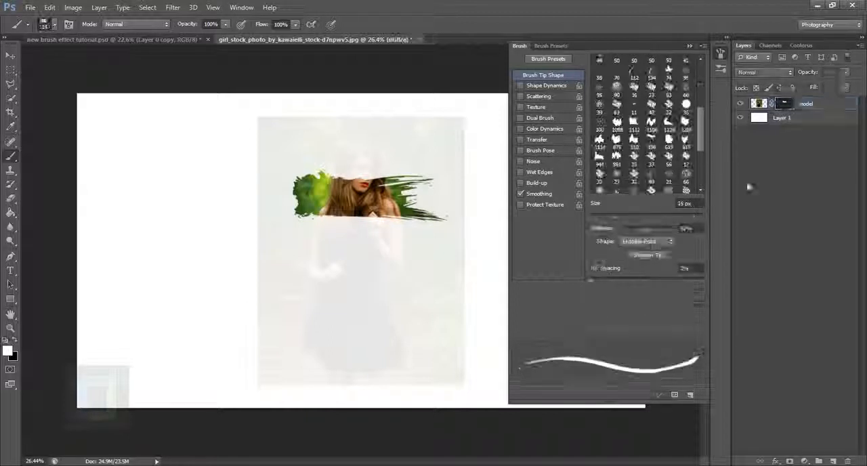
{"action": "left_click_drag", "start_coordinate": [702, 132], "coordinate": [710, 134]}
{"action": "left_click", "coordinate": [651, 123]}
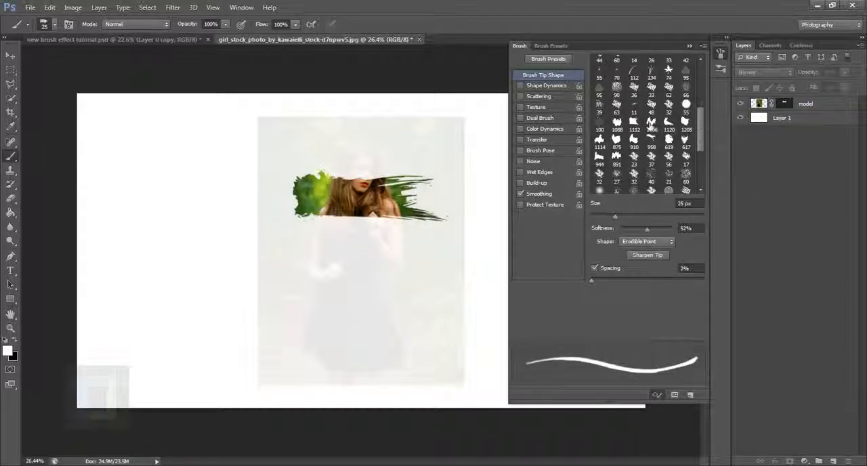
{"action": "left_click", "coordinate": [670, 140]}
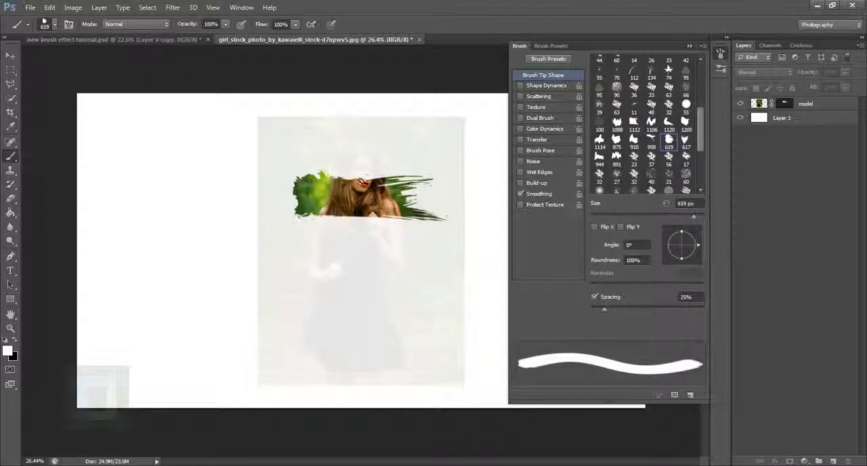
{"action": "left_click_drag", "start_coordinate": [695, 215], "coordinate": [698, 217]}
{"action": "left_click", "coordinate": [785, 103]}
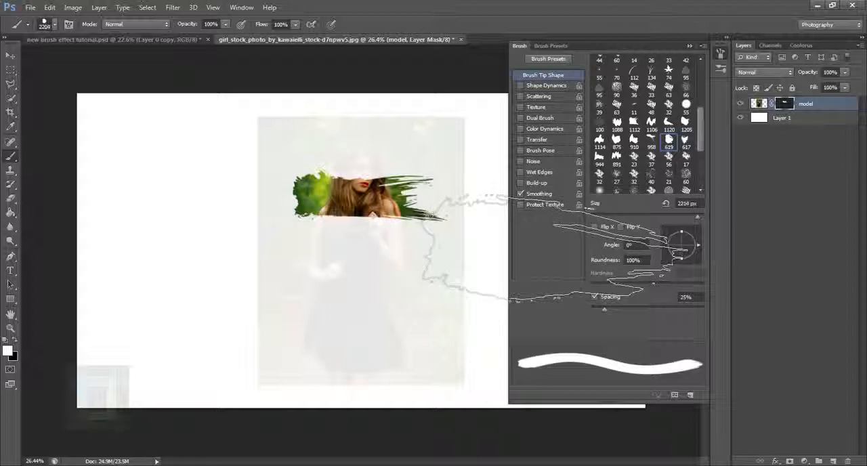
Set the brush size to 1500 px and stamp white on the mask over the model's head and surrounding foliage.
{"action": "key", "text": "bracketleft"}
{"action": "key", "text": "bracketleft"}
{"action": "key", "text": "bracketleft"}
{"action": "key", "text": "bracketleft"}
{"action": "key", "text": "bracketleft"}
{"action": "key", "text": "bracketleft"}
{"action": "key", "text": "bracketleft"}
{"action": "key", "text": "bracketleft"}
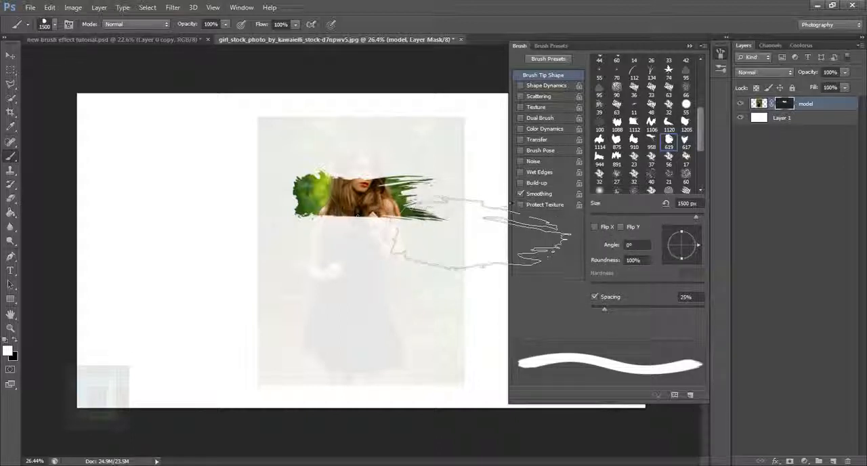
{"action": "left_click", "coordinate": [472, 210]}
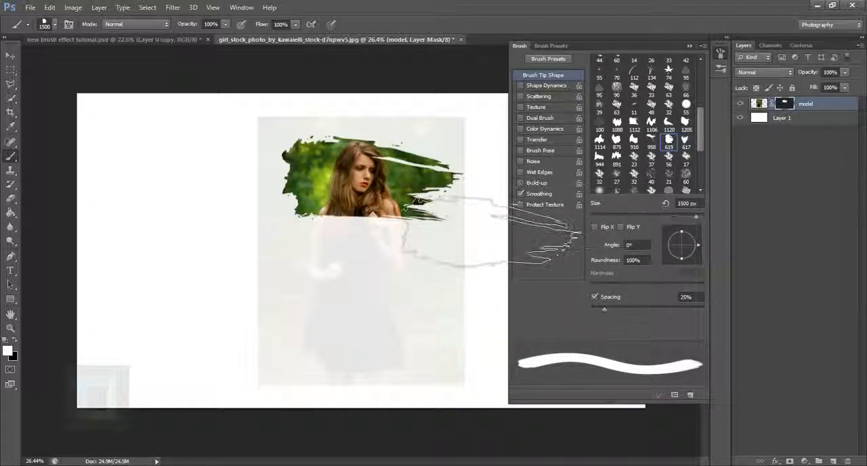
Reveal the model's shoulders and chest on the mask using the 910 brush tip at 1400 px.
{"action": "left_click", "coordinate": [635, 142]}
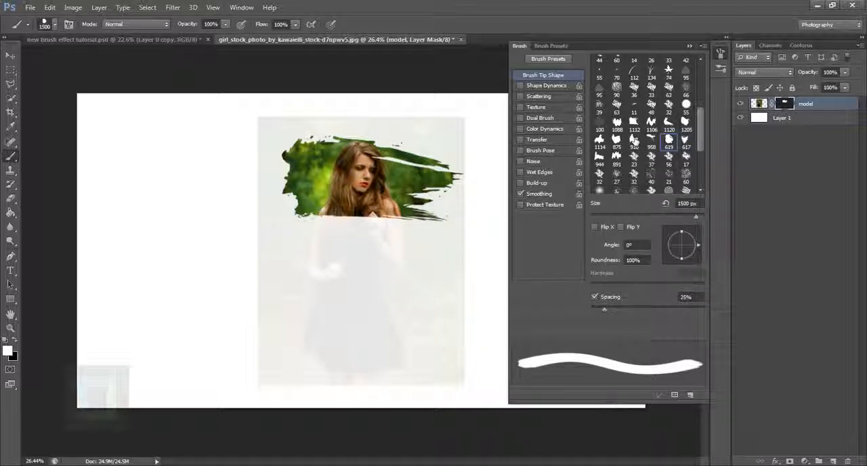
{"action": "key", "text": "bracketright"}
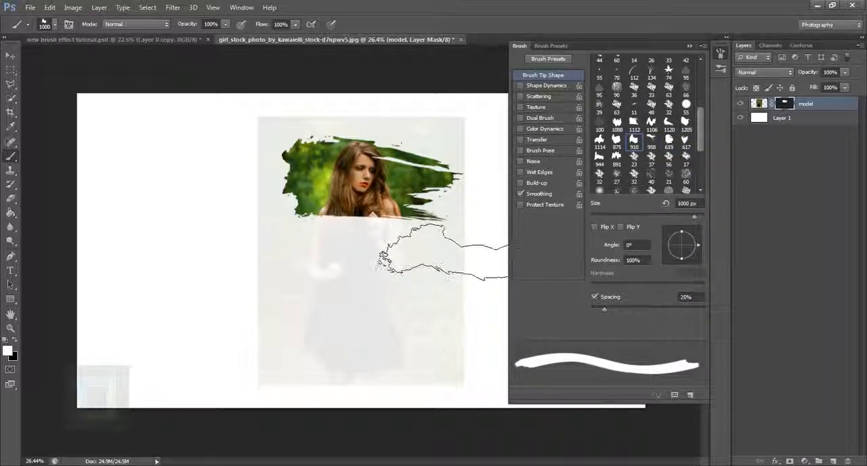
{"action": "left_click", "coordinate": [440, 254]}
{"action": "key", "text": "bracketright"}
{"action": "key", "text": "bracketright"}
{"action": "key", "text": "bracketright"}
{"action": "key", "text": "bracketright"}
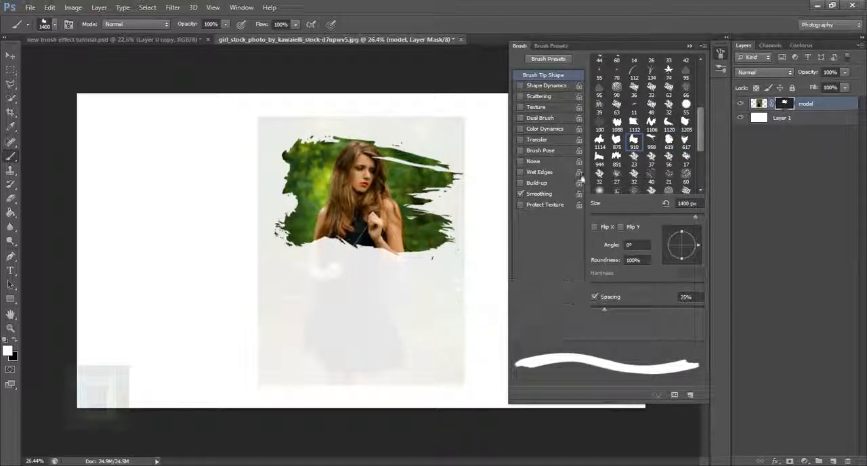
Reveal the model's hands and waist on the mask using the 619 brush tip at 1400 px.
{"action": "left_click", "coordinate": [616, 140]}
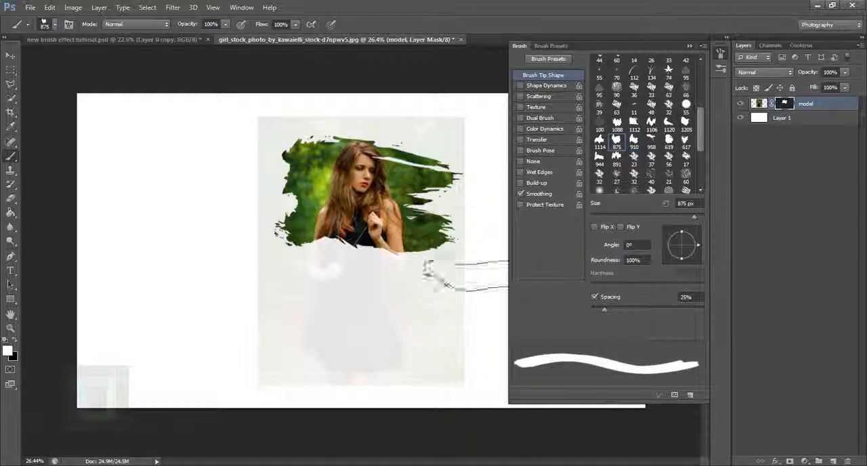
{"action": "left_click", "coordinate": [670, 143]}
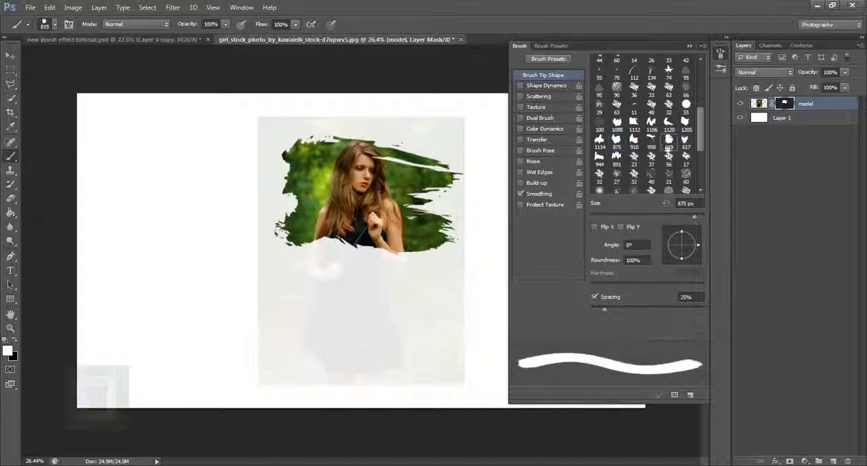
{"action": "key", "text": "bracketright"}
{"action": "key", "text": "bracketright"}
{"action": "key", "text": "bracketright"}
{"action": "key", "text": "bracketright"}
{"action": "key", "text": "bracketright"}
{"action": "key", "text": "bracketright"}
{"action": "key", "text": "bracketright"}
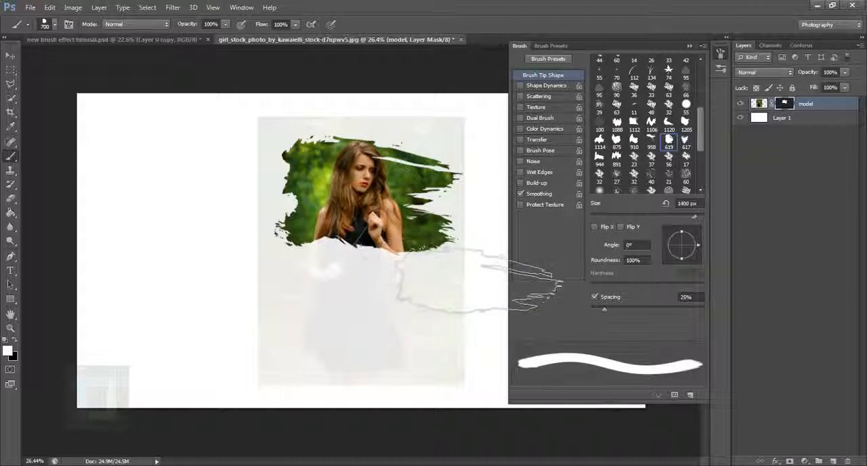
{"action": "left_click", "coordinate": [389, 265]}
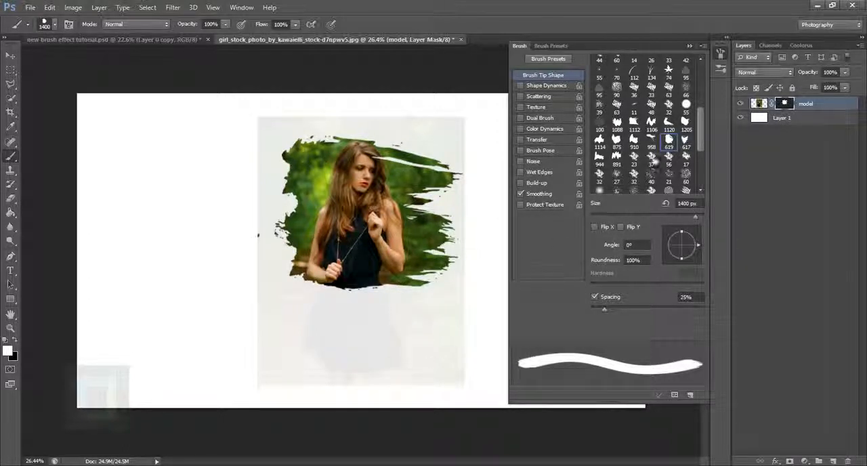
Reveal the upper part of the skirt on the mask using the 1112 brush tip at 1300 px.
{"action": "left_click", "coordinate": [634, 123]}
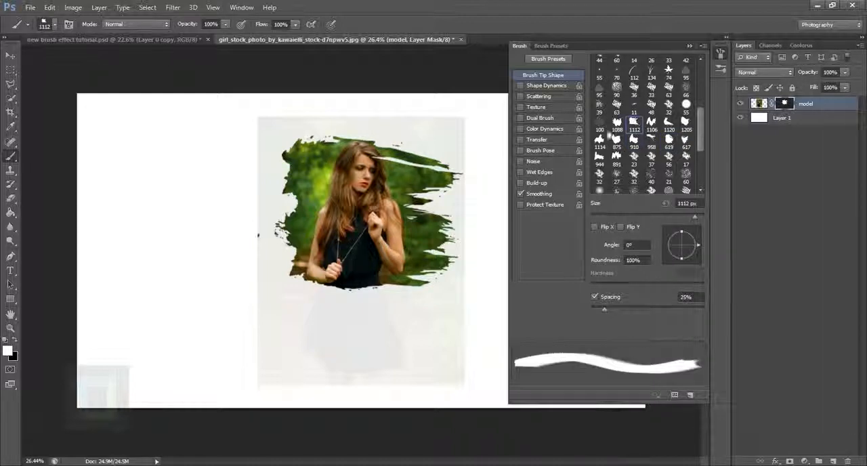
{"action": "key", "text": "bracketright"}
{"action": "key", "text": "bracketright"}
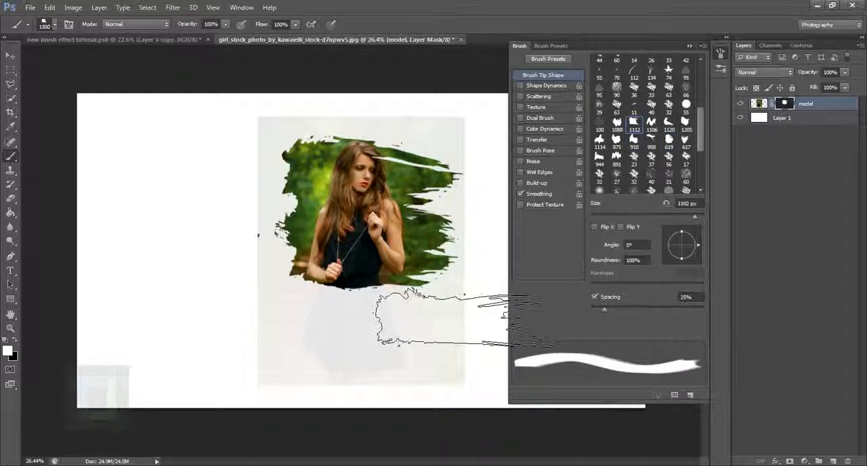
{"action": "left_click_drag", "start_coordinate": [461, 329], "coordinate": [474, 369]}
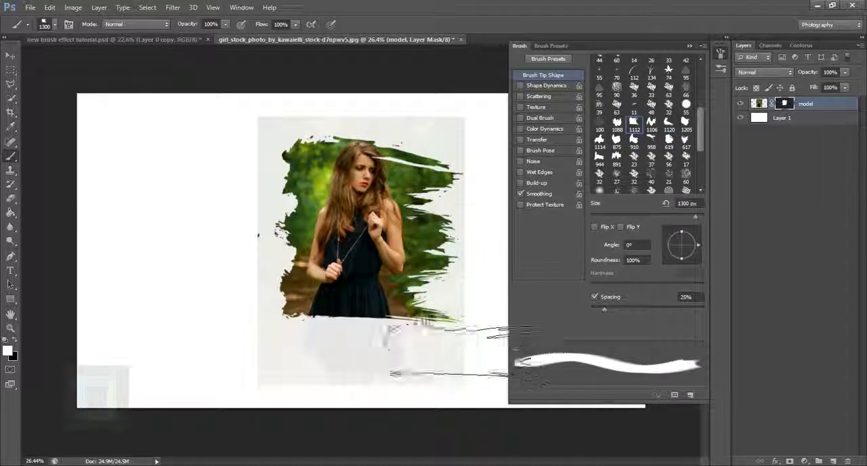
Reveal the lower skirt and the foliage above the head on the mask using the 1112 brush tip at 1400 px.
{"action": "left_click", "coordinate": [685, 124]}
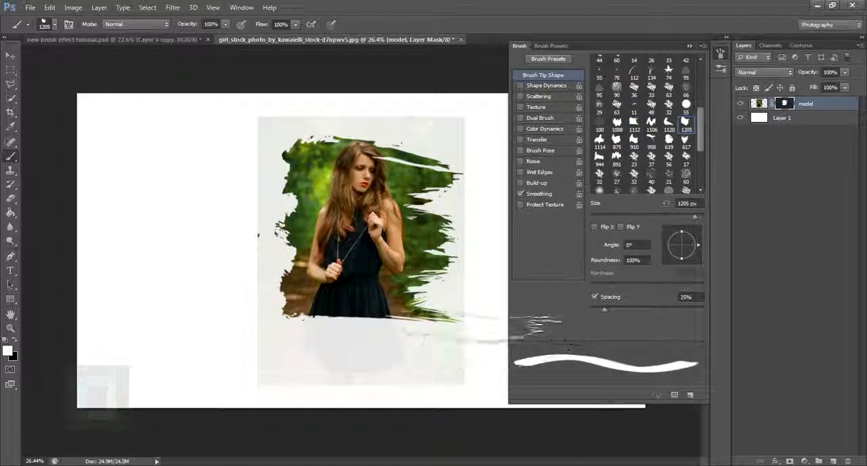
{"action": "left_click", "coordinate": [640, 125]}
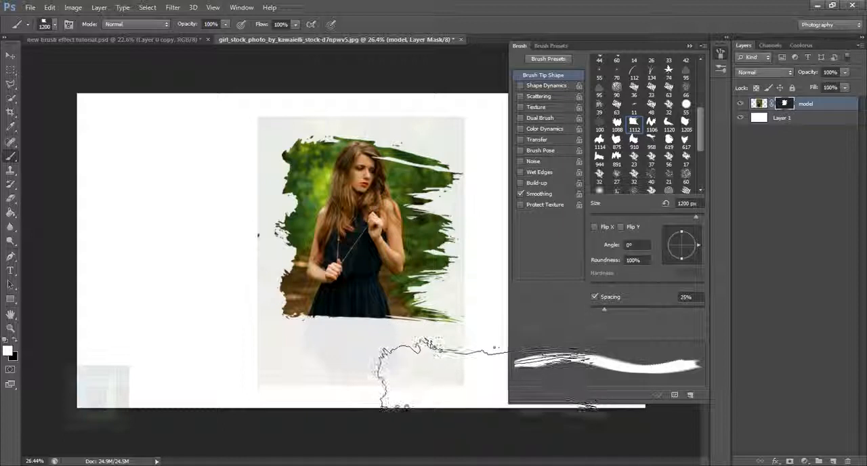
{"action": "key", "text": "bracketright"}
{"action": "left_click", "coordinate": [410, 307]}
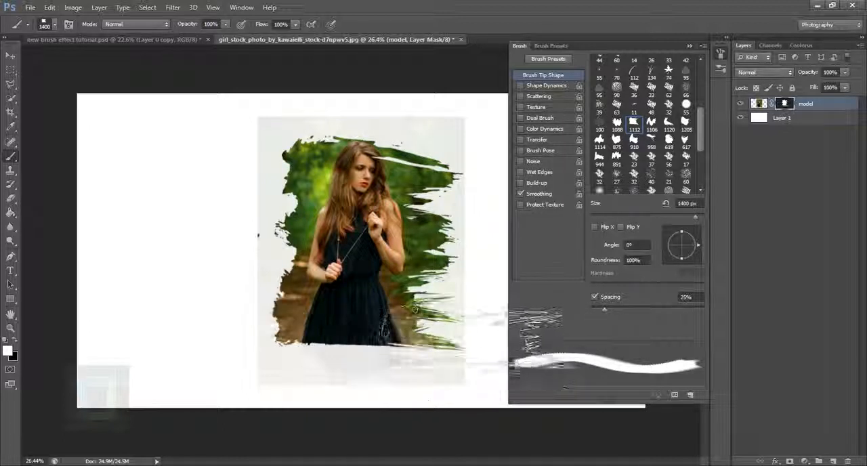
{"action": "left_click", "coordinate": [373, 170]}
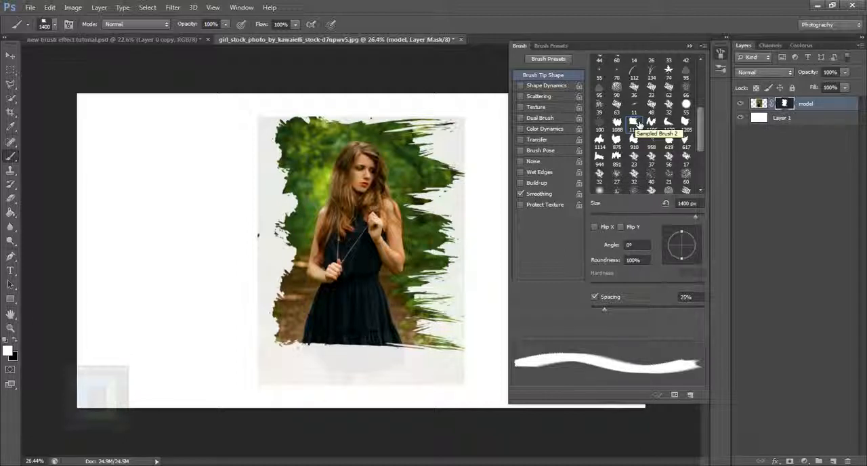
Set the model layer mask's density to 100% to hide the unpainted photo areas completely.
{"action": "double_click", "coordinate": [784, 104]}
{"action": "left_click_drag", "start_coordinate": [676, 263], "coordinate": [726, 263]}
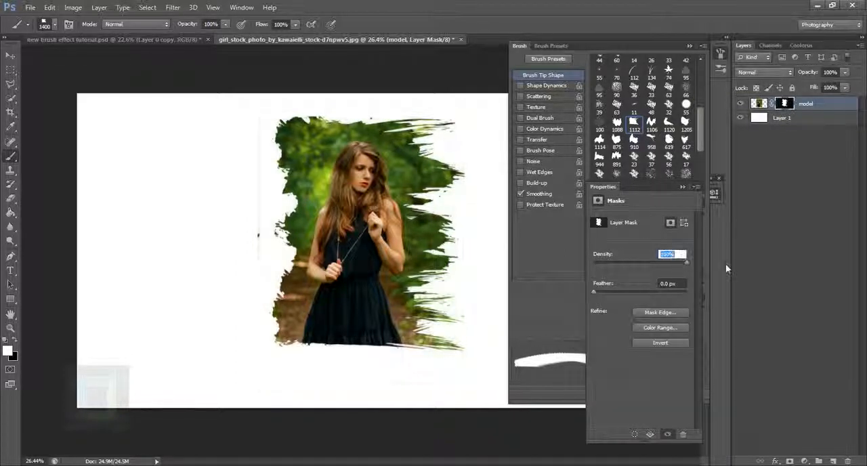
{"action": "left_click", "coordinate": [684, 188]}
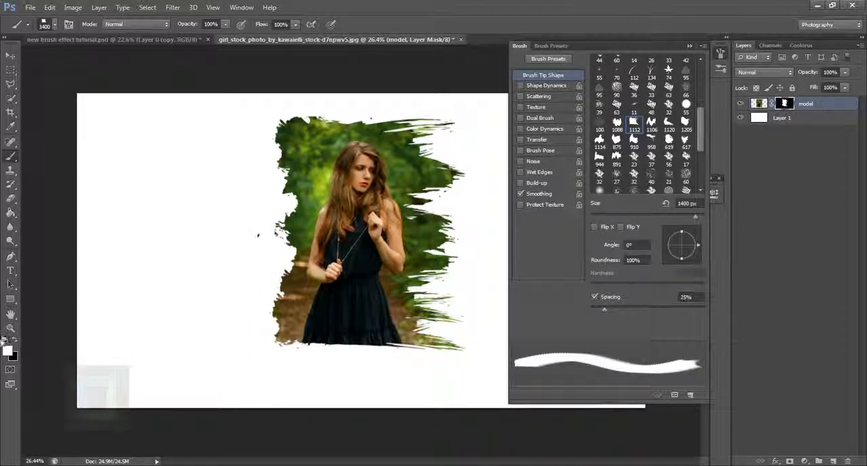
Make black the foreground colour and brush away the foliage at the photo's upper-left edge with the 1400 px tip.
{"action": "left_click", "coordinate": [10, 329]}
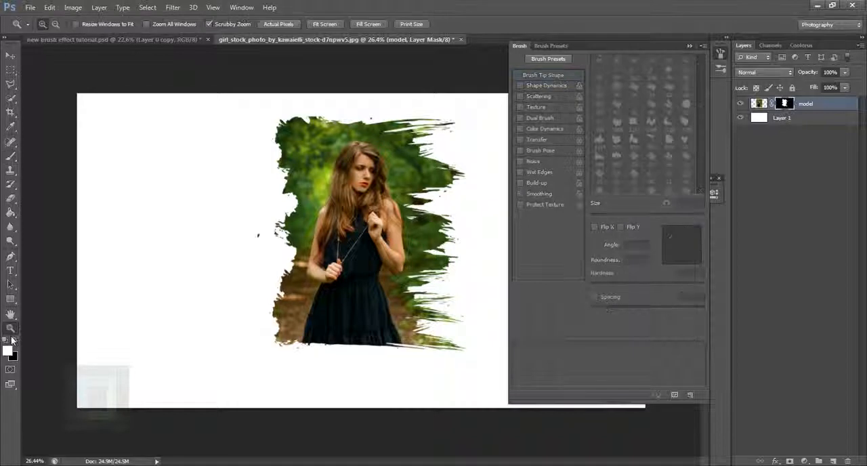
{"action": "left_click", "coordinate": [6, 339]}
{"action": "left_click", "coordinate": [11, 154]}
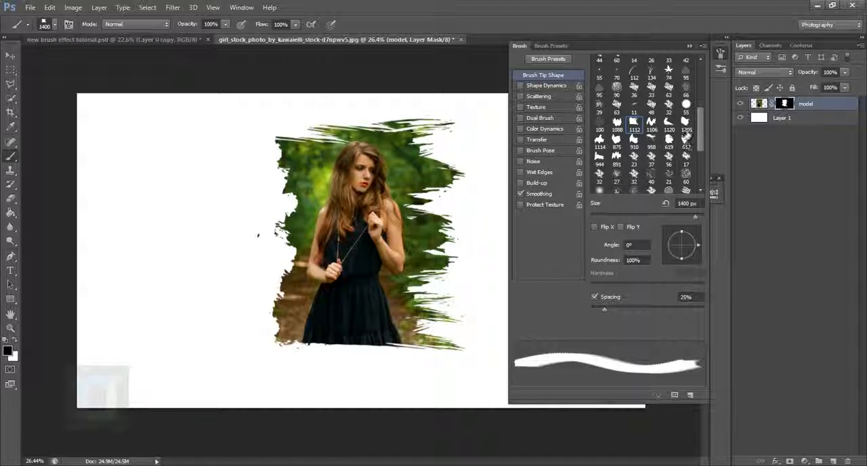
Cut a ragged gap into the photo's left edge beside the waist using the 617 brush tip at 1000 px in black.
{"action": "left_click", "coordinate": [686, 140]}
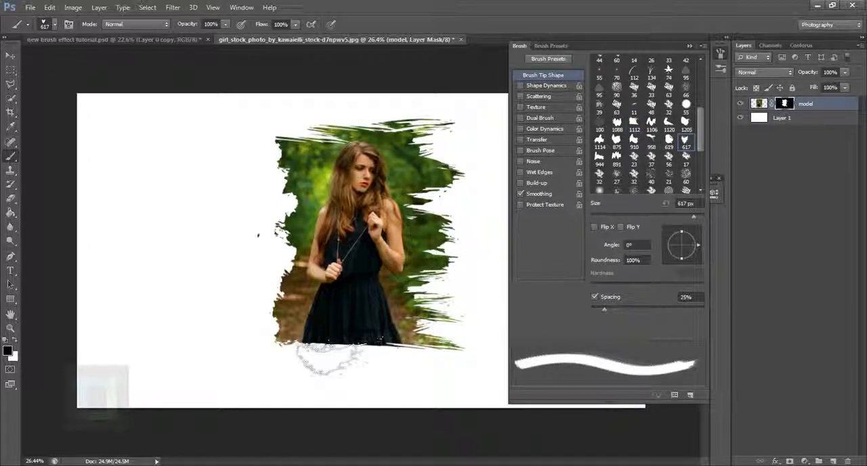
{"action": "key", "text": "bracketright"}
{"action": "key", "text": "bracketright"}
{"action": "key", "text": "bracketright"}
{"action": "key", "text": "bracketright"}
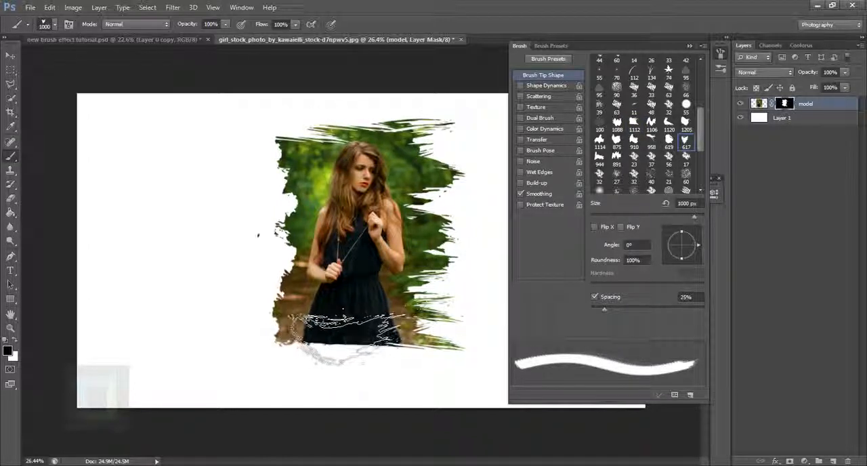
{"action": "left_click", "coordinate": [349, 332]}
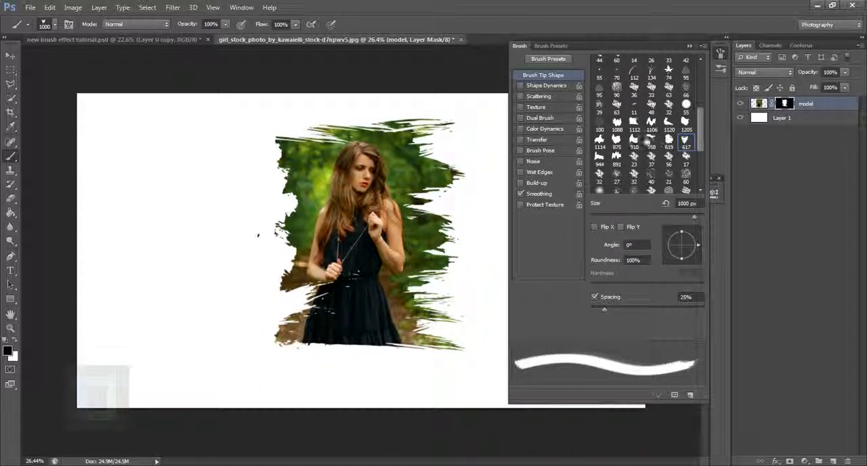
Cut a ragged gap into the photo's right edge beside the face using the 619 brush tip at 619 px in black.
{"action": "left_click", "coordinate": [670, 140]}
{"action": "left_click", "coordinate": [485, 191]}
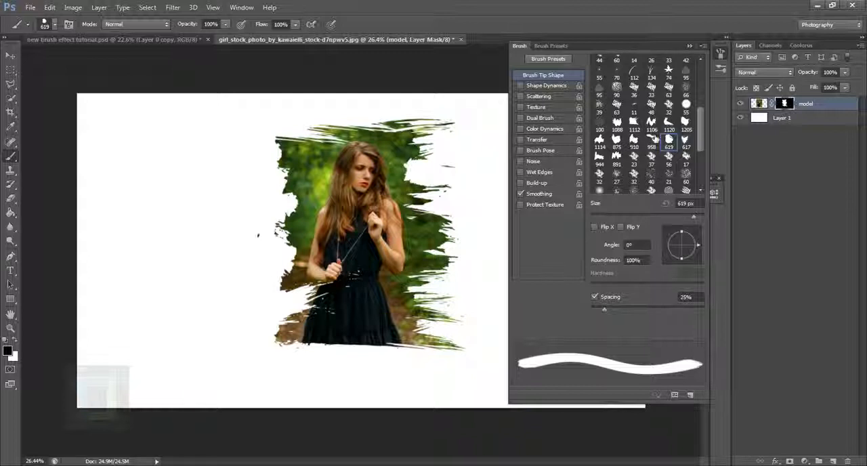
Brush thin diagonal streaks through the photo's upper-left foliage in black with the 958 brush tip at 958 px.
{"action": "left_click", "coordinate": [651, 123]}
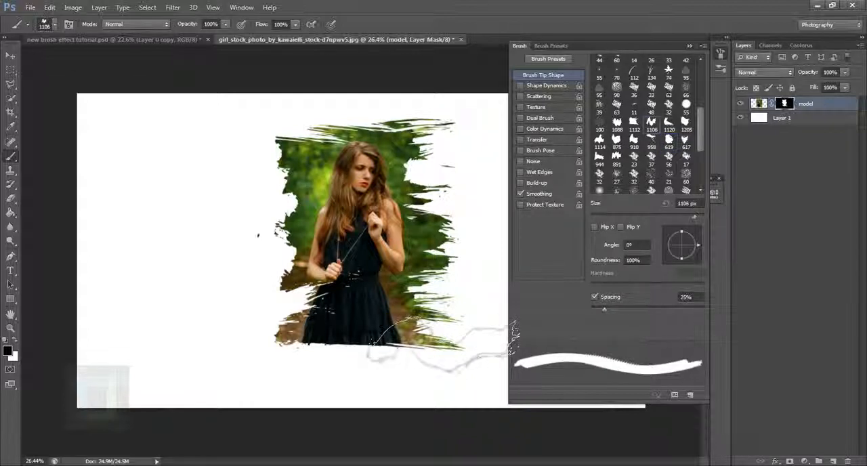
{"action": "left_click", "coordinate": [651, 139]}
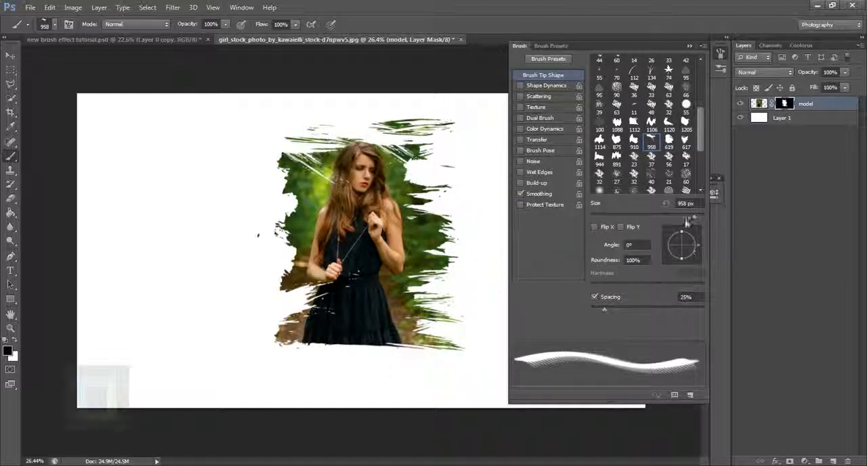
{"action": "left_click", "coordinate": [428, 404]}
Make the photo's bottom edge ragged in black with a paint-stroke tip at 1400 px, rotated to -175°.
{"action": "left_click", "coordinate": [685, 139]}
{"action": "left_click_drag", "start_coordinate": [698, 245], "coordinate": [667, 255]}
{"action": "left_click", "coordinate": [359, 399]}
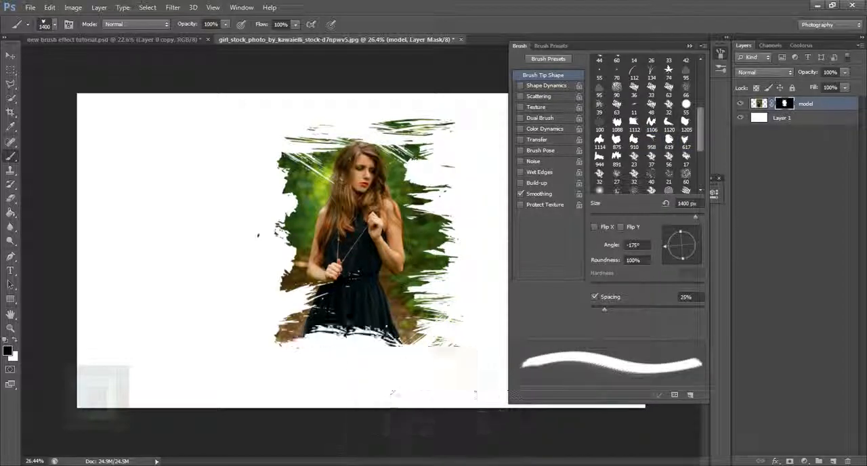
{"action": "left_click", "coordinate": [318, 394]}
Touch up the dress hem in white with the 619 brush tip at 1200 px and undo the last dab.
{"action": "left_click", "coordinate": [669, 140]}
{"action": "key", "text": "]"}
{"action": "key", "text": "]"}
{"action": "key", "text": "]"}
{"action": "key", "text": "]"}
{"action": "key", "text": "]"}
{"action": "key", "text": "]"}
{"action": "key", "text": "x"}
{"action": "left_click", "coordinate": [365, 322]}
{"action": "key", "text": "ctrl+z"}
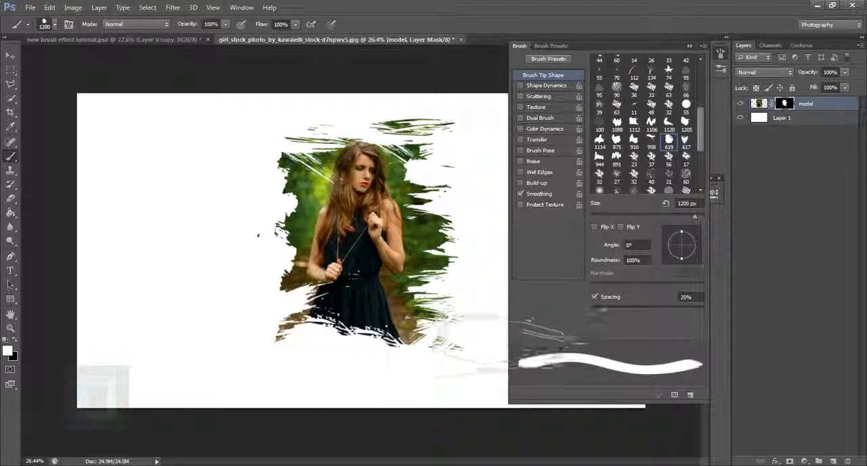
Brush away the foliage along the photo's left edge in black at 1143 px, redoing the upper-left stroke with a rotated tip.
{"action": "key", "text": "x"}
{"action": "scroll", "coordinate": [413, 177], "scroll_direction": "up", "scroll_amount": 3}
{"action": "left_click", "coordinate": [204, 399]}
{"action": "left_click", "coordinate": [183, 196]}
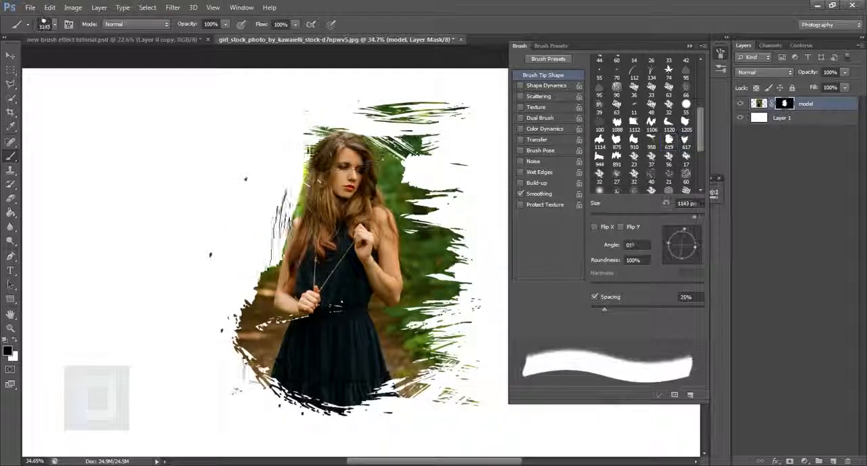
{"action": "key", "text": "ctrl+z"}
{"action": "mouse_move", "coordinate": [696, 246]}
{"action": "left_mouse_down"}
{"action": "mouse_move", "coordinate": [675, 259]}
{"action": "mouse_move", "coordinate": [665, 247]}
{"action": "mouse_move", "coordinate": [698, 244]}
{"action": "mouse_move", "coordinate": [682, 229]}
{"action": "left_mouse_up"}
{"action": "left_click", "coordinate": [234, 197]}
Brush away the foliage along the right edge in black at 1143 px with the tip at 88°, and trim the left edge further.
{"action": "key", "text": "x"}
Paint a ragged patch of foliage back in white to the right of the face with the 619 brush tip.
{"action": "key", "text": "x"}
{"action": "left_click", "coordinate": [468, 265]}
{"action": "left_click", "coordinate": [468, 325]}
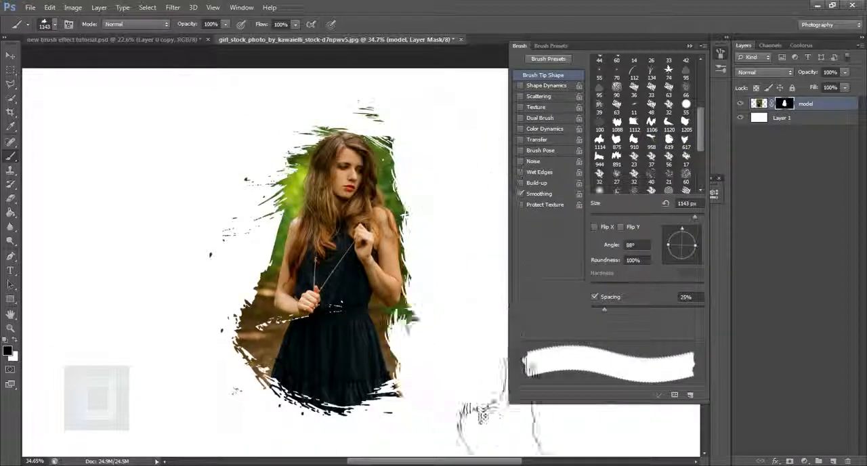
{"action": "left_click", "coordinate": [197, 372]}
{"action": "left_click", "coordinate": [204, 176]}
{"action": "left_click", "coordinate": [669, 139]}
{"action": "left_click", "coordinate": [461, 176]}
{"action": "key", "text": "x"}
{"action": "key", "text": "]"}
{"action": "key", "text": "]"}
{"action": "key", "text": "]"}
{"action": "key", "text": "]"}
{"action": "key", "text": "]"}
{"action": "left_click", "coordinate": [359, 182]}
{"action": "left_click", "coordinate": [365, 203]}
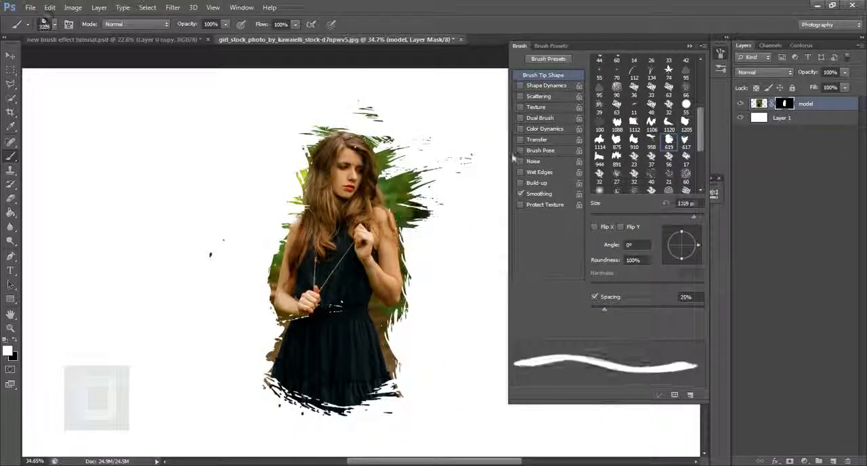
Paint ragged foliage back in white around the shoulders with the 617 brush tip, changing its angle and size.
{"action": "mouse_move", "coordinate": [698, 245]}
{"action": "left_mouse_down"}
{"action": "mouse_move", "coordinate": [676, 259]}
{"action": "mouse_move", "coordinate": [665, 244]}
{"action": "mouse_move", "coordinate": [699, 246]}
{"action": "mouse_move", "coordinate": [666, 249]}
{"action": "left_mouse_up"}
{"action": "left_click", "coordinate": [686, 140]}
{"action": "key", "text": "]"}
{"action": "key", "text": "]"}
{"action": "key", "text": "]"}
{"action": "key", "text": "]"}
{"action": "key", "text": "]"}
{"action": "left_click", "coordinate": [346, 217]}
{"action": "left_click", "coordinate": [339, 196]}
{"action": "left_click", "coordinate": [359, 210]}
{"action": "scroll", "coordinate": [352, 237], "scroll_direction": "down", "scroll_amount": 1}
Reveal more ragged foliage beside the waist in white with the 617 brush tip.
{"action": "left_click", "coordinate": [686, 124]}
{"action": "key", "text": "["}
{"action": "key", "text": "["}
{"action": "key", "text": "["}
{"action": "key", "text": "["}
{"action": "left_click", "coordinate": [687, 140]}
{"action": "left_click", "coordinate": [359, 271]}
Close the brush settings and compare the portrait with the finished example in new brush effect tutorial.psd.
{"action": "left_click", "coordinate": [690, 46]}
{"action": "scroll", "coordinate": [529, 271], "scroll_direction": "up", "scroll_amount": 1}
{"action": "left_click", "coordinate": [115, 39]}
{"action": "left_click", "coordinate": [339, 39]}
{"action": "scroll", "coordinate": [624, 274], "scroll_direction": "down", "scroll_amount": 1}
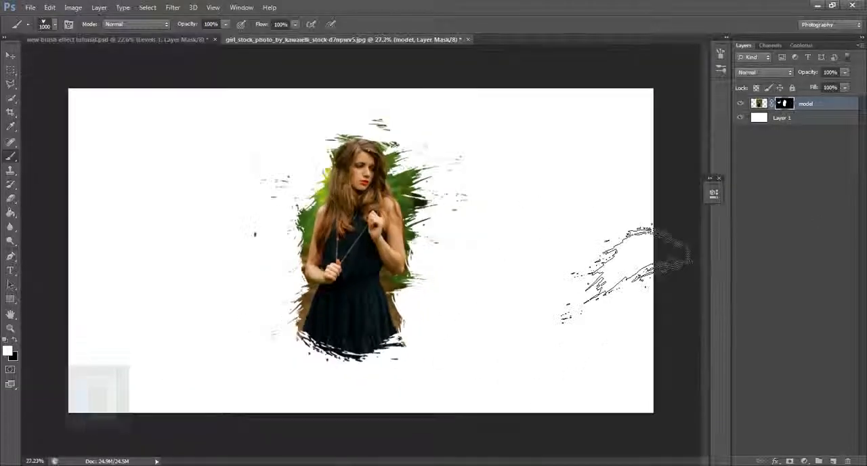
{"action": "left_click", "coordinate": [636, 278]}
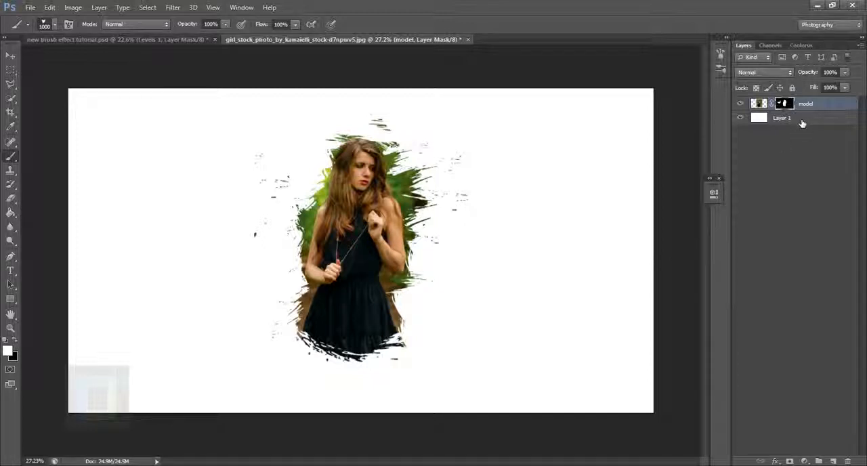
Add a Solid Color fill layer above the model layer in very dark blue, #00021a.
{"action": "left_click", "coordinate": [815, 461]}
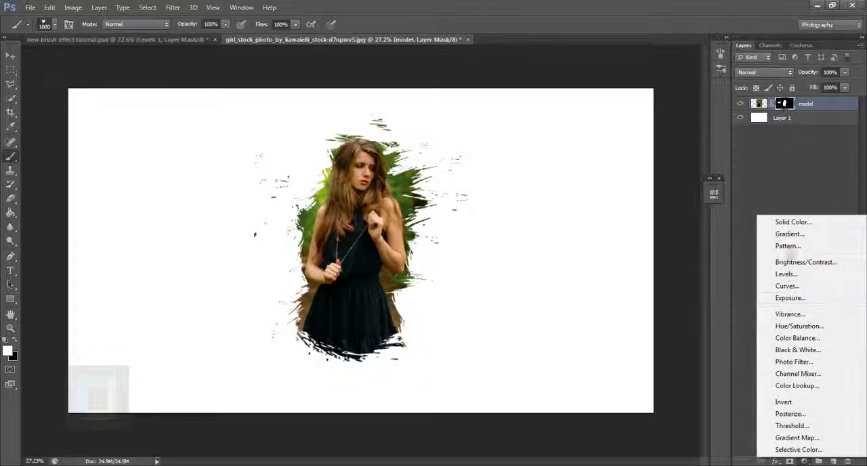
{"action": "left_click", "coordinate": [815, 224]}
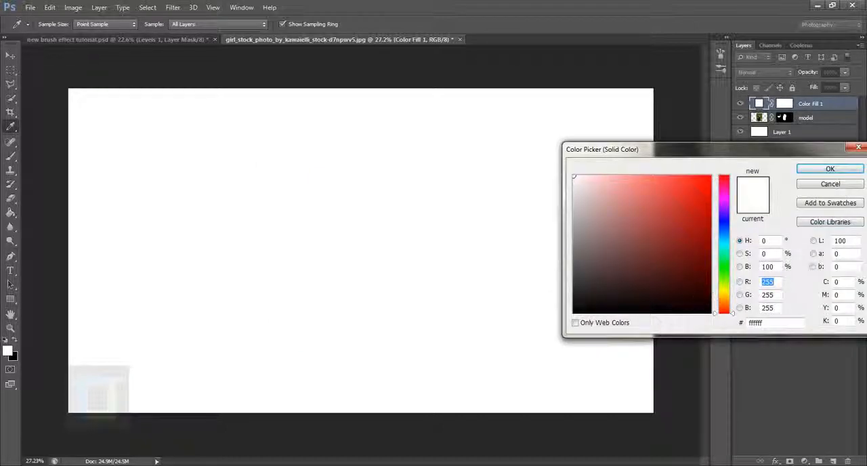
{"action": "mouse_move", "coordinate": [721, 232]}
{"action": "left_mouse_down"}
{"action": "mouse_move", "coordinate": [724, 214]}
{"action": "mouse_move", "coordinate": [725, 226]}
{"action": "left_mouse_up"}
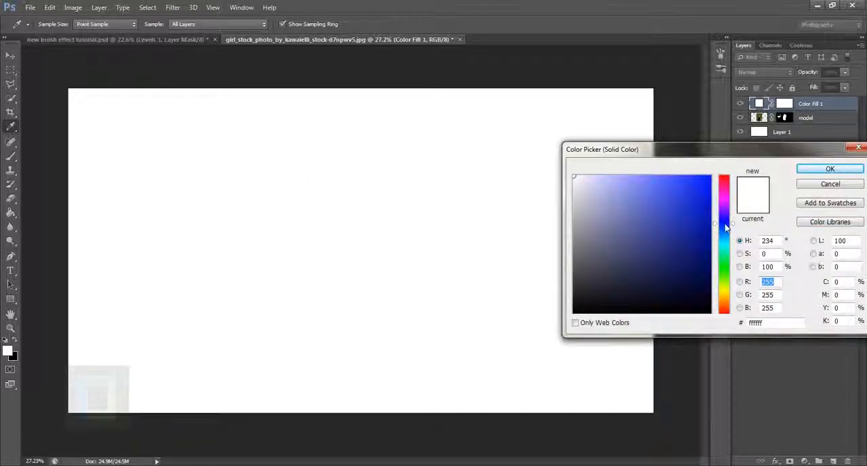
{"action": "left_click", "coordinate": [710, 293]}
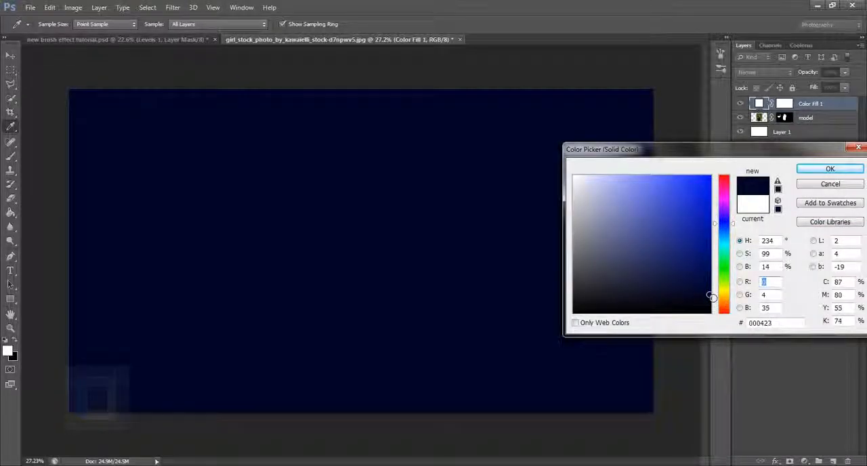
{"action": "left_click_drag", "start_coordinate": [713, 297], "coordinate": [715, 302]}
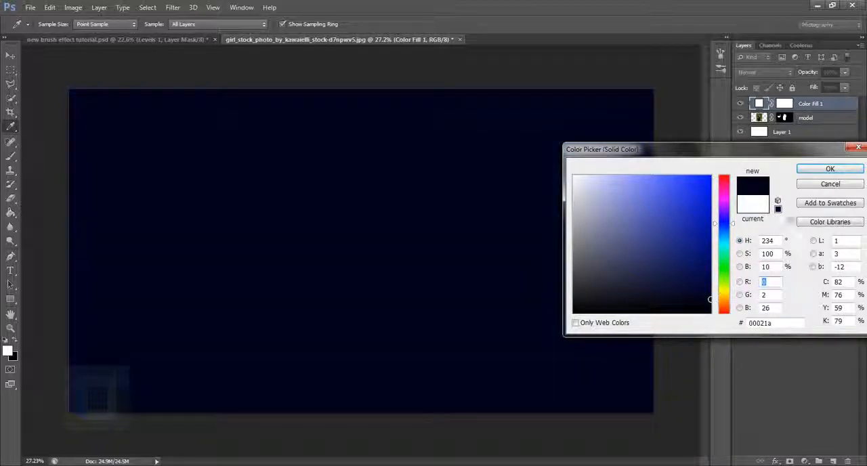
{"action": "left_click", "coordinate": [828, 171]}
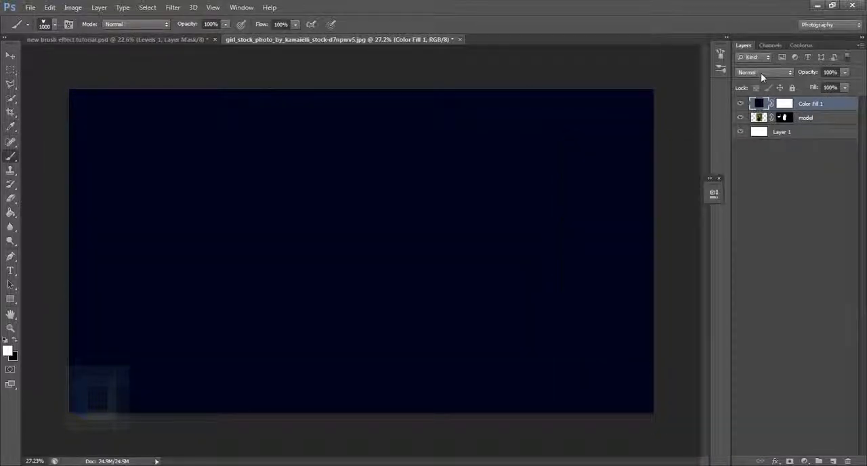
Set the colour fill layer's blend mode to Exclusion and toggle its visibility to compare the effect.
{"action": "left_click", "coordinate": [761, 73]}
{"action": "left_click", "coordinate": [763, 294]}
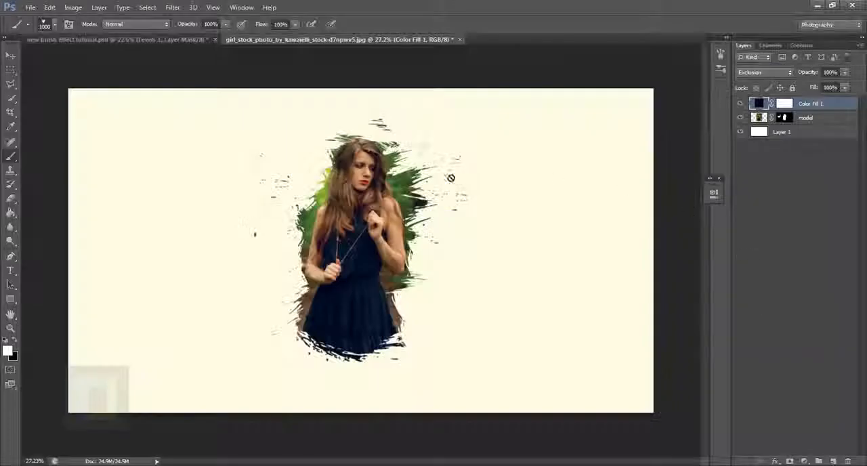
{"action": "left_click", "coordinate": [745, 104]}
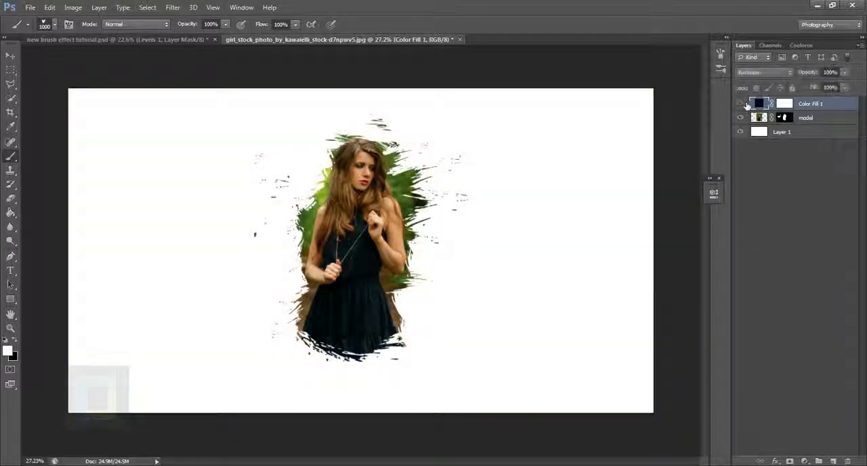
{"action": "left_click", "coordinate": [745, 103]}
Change the fill layer's colour to #000423.
{"action": "double_click", "coordinate": [760, 102]}
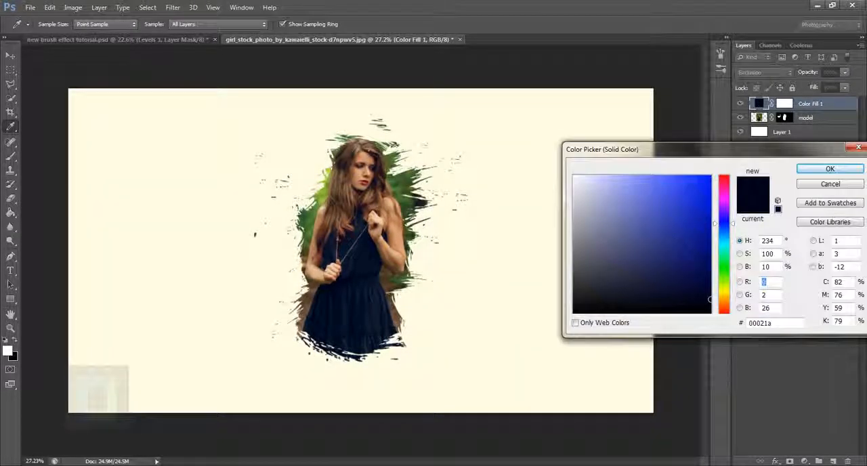
{"action": "mouse_move", "coordinate": [713, 296]}
{"action": "left_mouse_down"}
{"action": "mouse_move", "coordinate": [713, 287]}
{"action": "mouse_move", "coordinate": [713, 297]}
{"action": "left_mouse_up"}
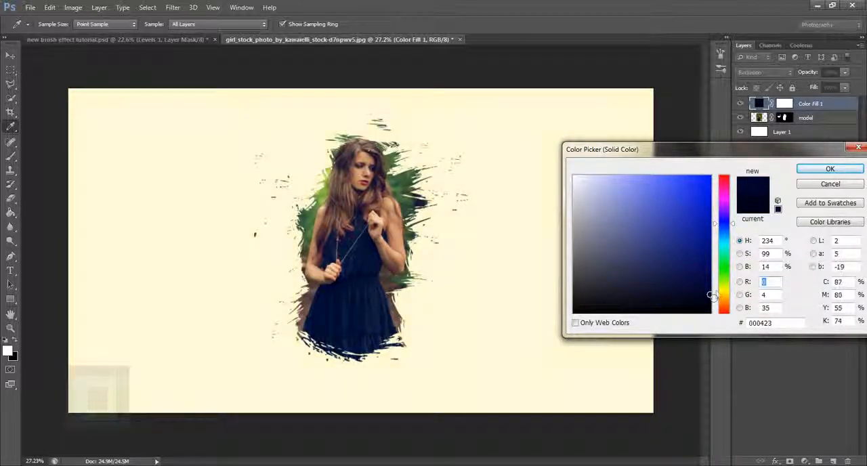
{"action": "left_click", "coordinate": [823, 169]}
Add a Levels adjustment layer on top with the midtone input at 1.51 and the white input at 240.
{"action": "scroll", "coordinate": [368, 214], "scroll_direction": "up", "scroll_amount": 1}
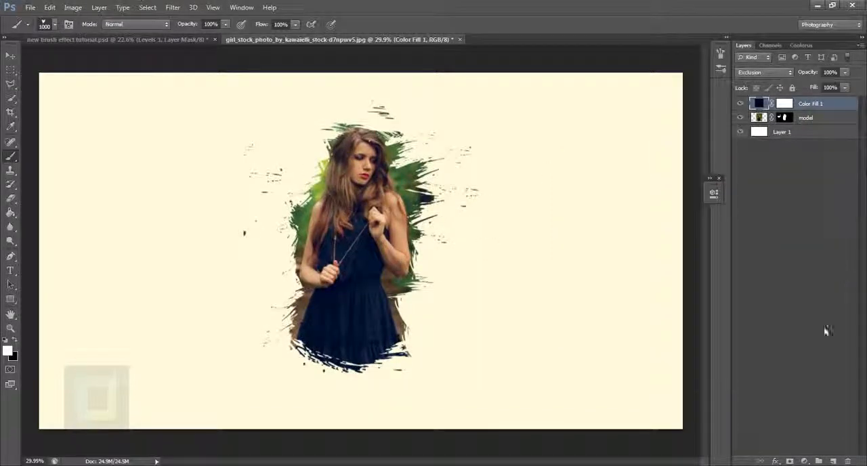
{"action": "left_click", "coordinate": [804, 461]}
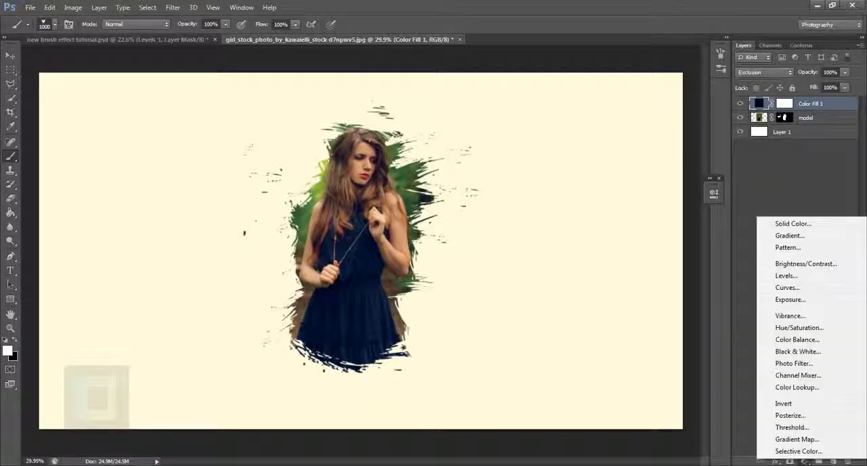
{"action": "left_click", "coordinate": [794, 278]}
{"action": "left_click_drag", "start_coordinate": [649, 299], "coordinate": [684, 300]}
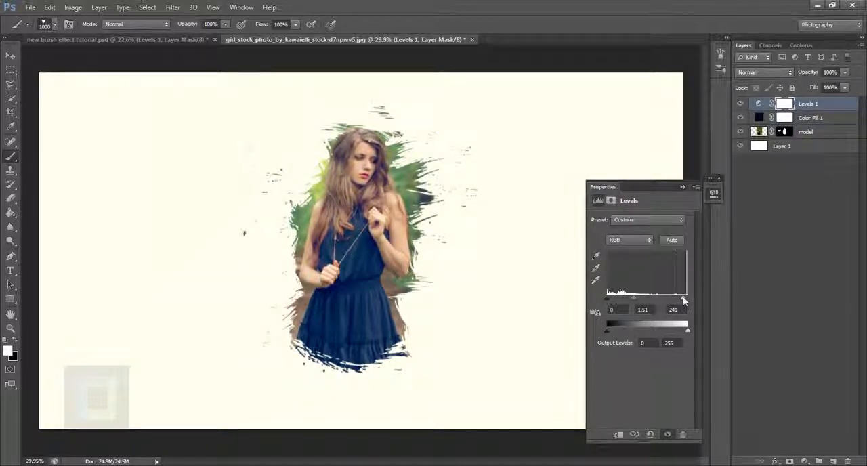
{"action": "left_click", "coordinate": [709, 185]}
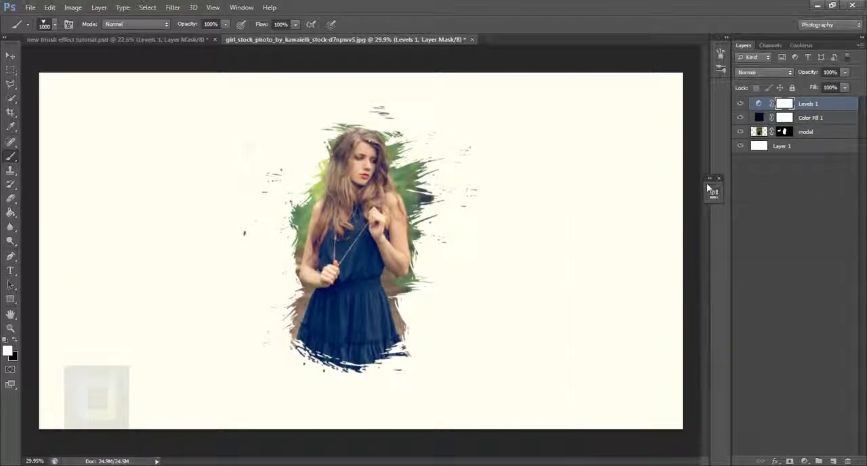
{"action": "left_click", "coordinate": [718, 178]}
Create a new empty layer on top and choose a soft round brush at 1000 px with 0% hardness.
{"action": "left_click_drag", "start_coordinate": [389, 313], "coordinate": [430, 305]}
{"action": "left_click", "coordinate": [833, 460]}
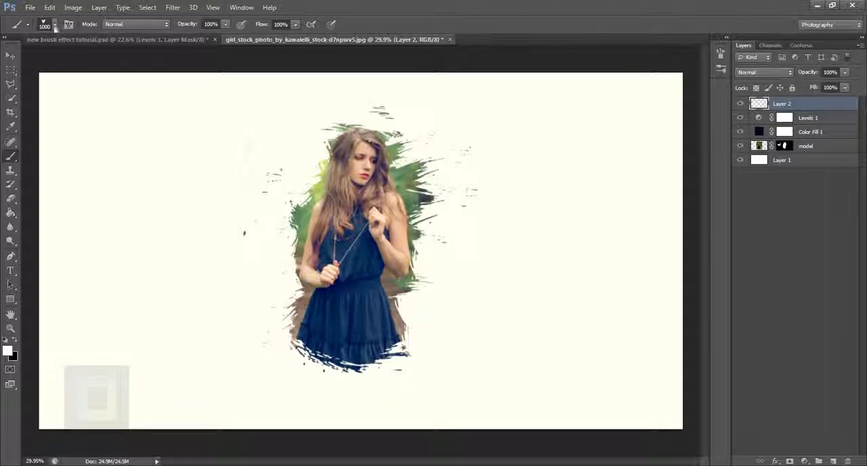
{"action": "left_click", "coordinate": [56, 25]}
{"action": "scroll", "coordinate": [64, 102], "scroll_direction": "up", "scroll_amount": 6}
{"action": "left_click", "coordinate": [31, 118]}
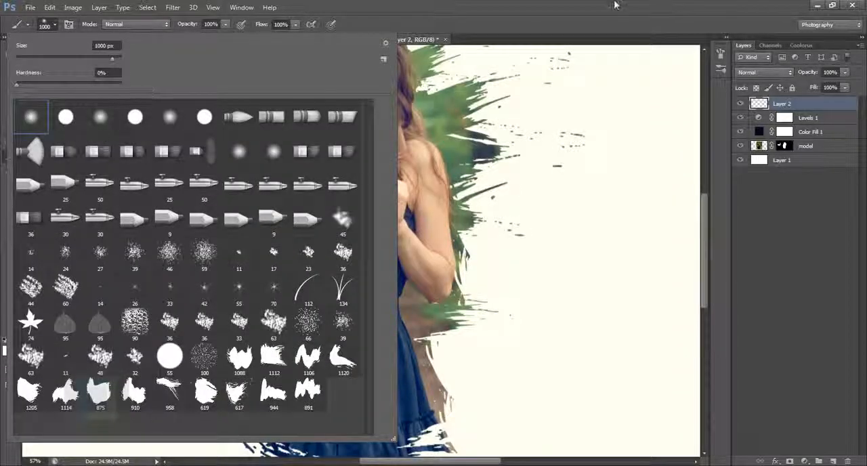
{"action": "left_click", "coordinate": [615, 5]}
{"action": "scroll", "coordinate": [486, 272], "scroll_direction": "down", "scroll_amount": 6}
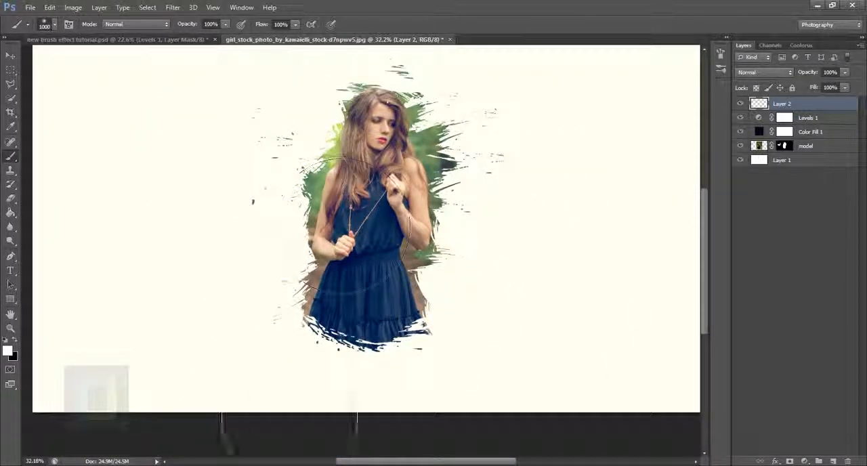
Set the foreground colour to purple, #660677.
{"action": "left_click", "coordinate": [8, 350]}
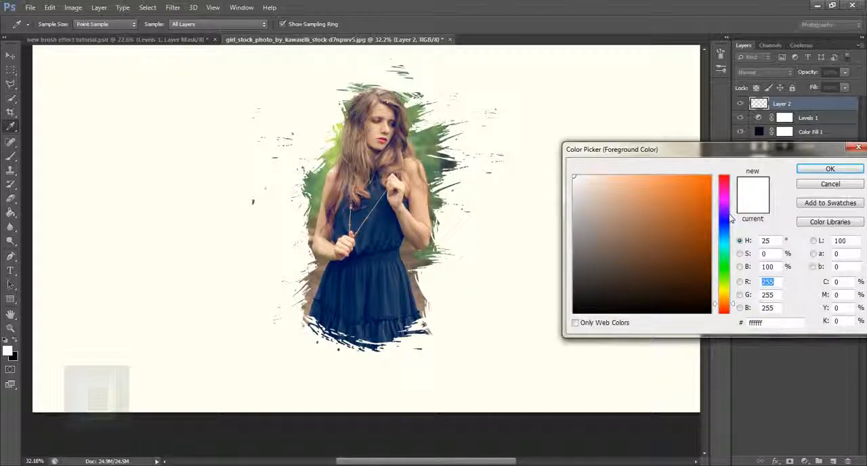
{"action": "mouse_move", "coordinate": [730, 217]}
{"action": "left_mouse_down"}
{"action": "mouse_move", "coordinate": [728, 187]}
{"action": "mouse_move", "coordinate": [726, 202]}
{"action": "left_mouse_up"}
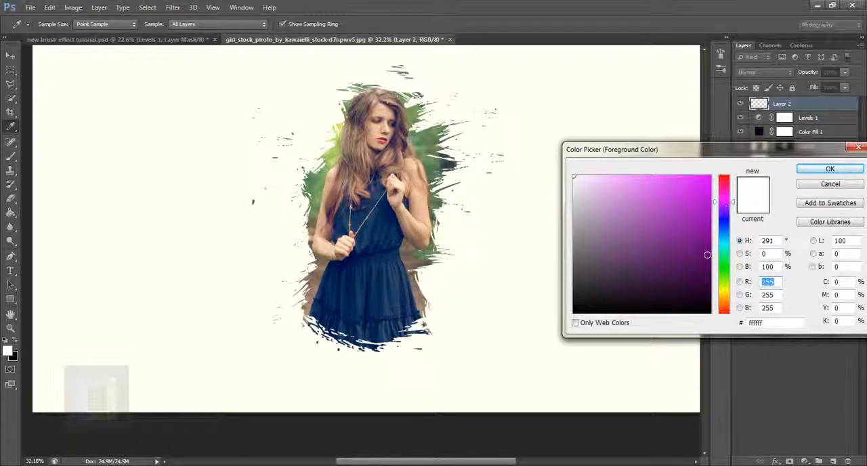
{"action": "left_click_drag", "start_coordinate": [707, 254], "coordinate": [704, 249]}
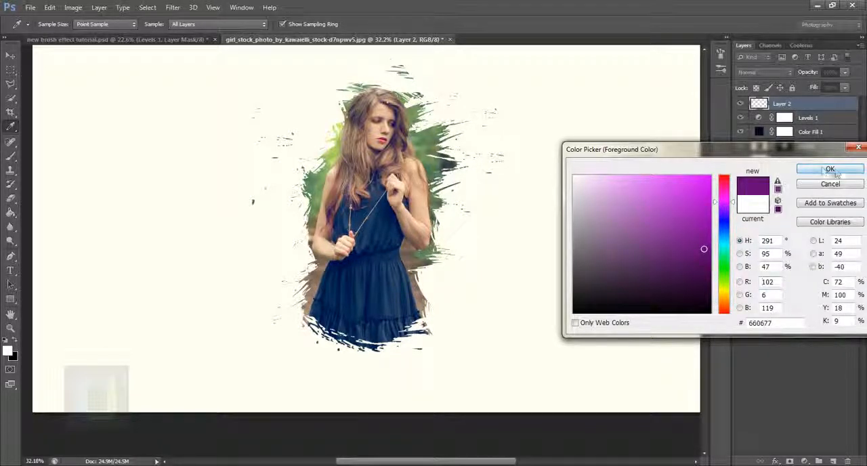
{"action": "left_click", "coordinate": [830, 170]}
Paint a soft purple glow over the lower right part of the dress on the new layer.
{"action": "key", "text": "b"}
{"action": "left_click_drag", "start_coordinate": [406, 325], "coordinate": [460, 291]}
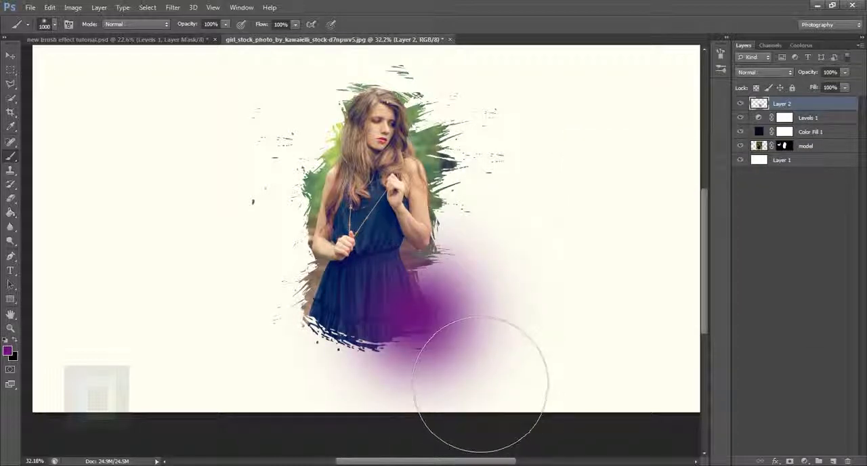
{"action": "left_click", "coordinate": [416, 324]}
Set the purple glow layer's blend mode to Screen and move the glow up and right over the skirt.
{"action": "key", "text": "v"}
{"action": "scroll", "coordinate": [630, 105], "scroll_direction": "up", "scroll_amount": 1}
{"action": "left_click", "coordinate": [775, 73]}
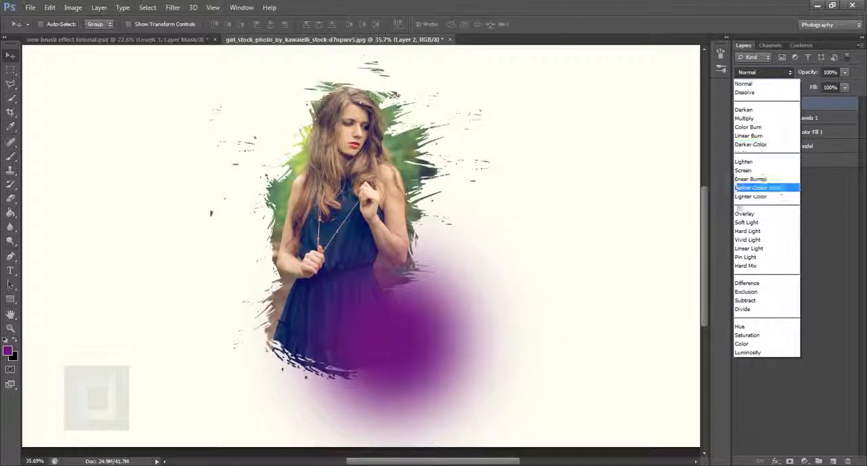
{"action": "left_click", "coordinate": [755, 171]}
{"action": "left_click_drag", "start_coordinate": [378, 344], "coordinate": [397, 318]}
{"action": "scroll", "coordinate": [397, 342], "scroll_direction": "down", "scroll_amount": 2}
{"action": "scroll", "coordinate": [375, 321], "scroll_direction": "up", "scroll_amount": 1}
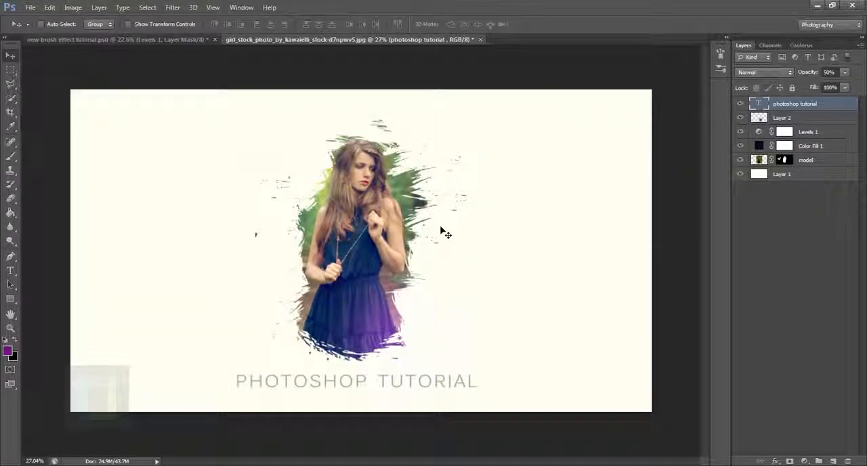